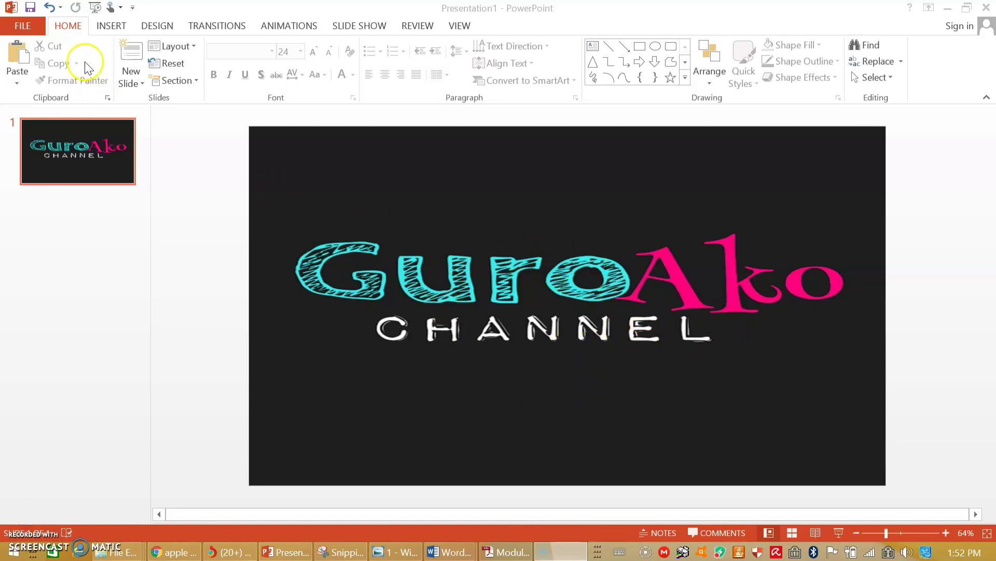
# - Switch the ribbon to the Insert tab to reach the picture options
pyautogui.click(114, 27)
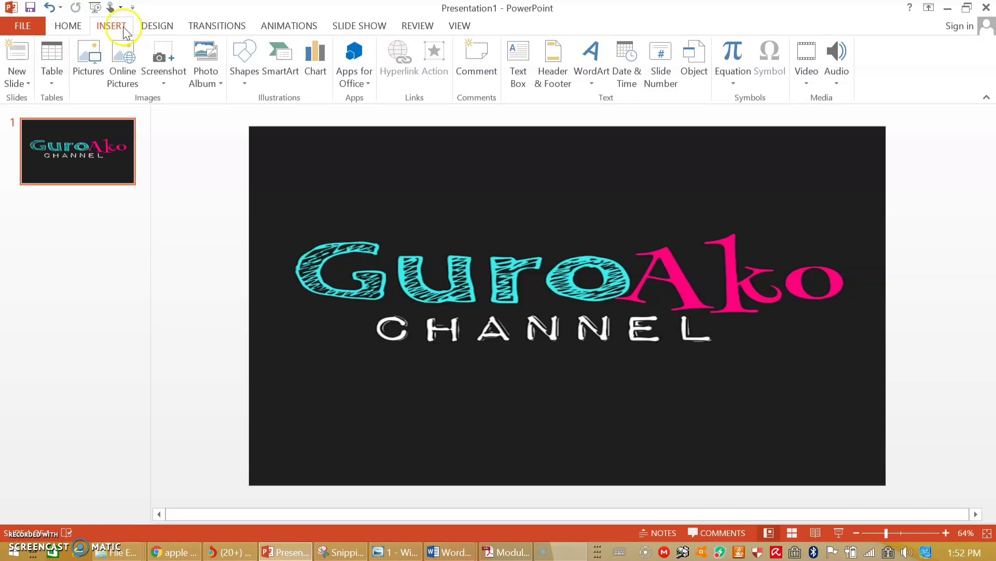
# - Insert the portrait photo from the Desktop onto the GuroAko Channel slide
pyautogui.click(89, 62)
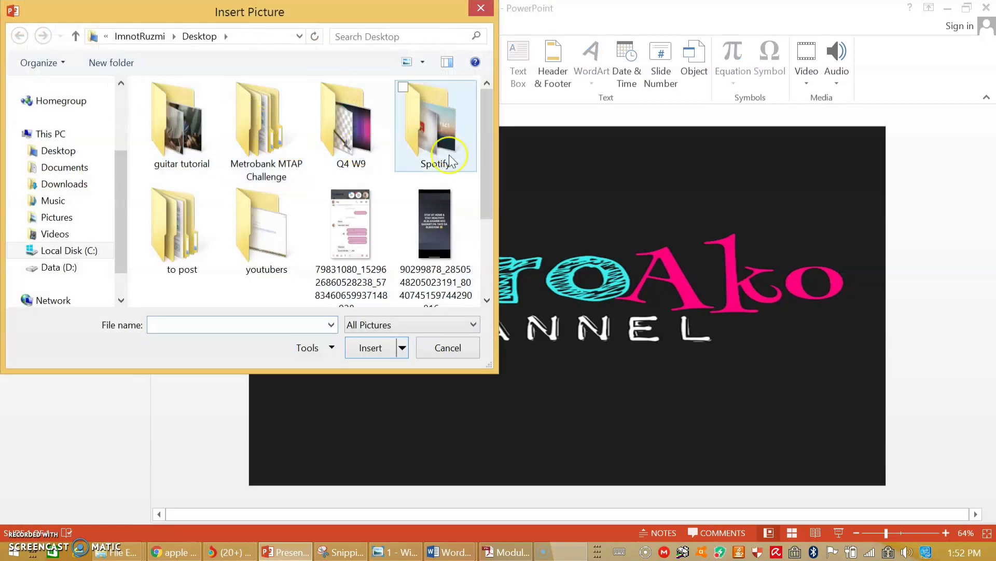
pyautogui.moveTo(481, 196); pyautogui.dragTo(484, 280)
pyautogui.click(167, 258)
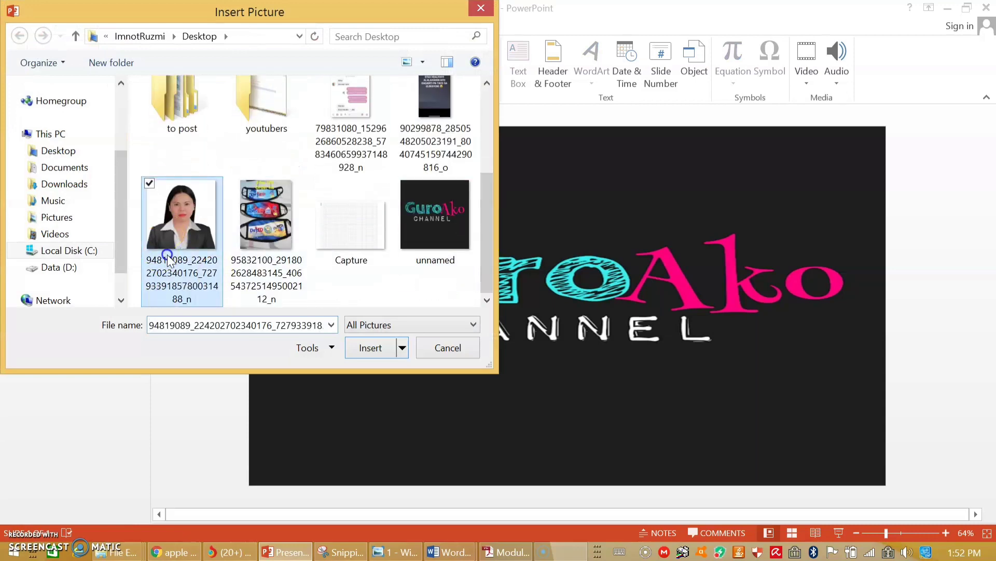
pyautogui.click(370, 351)
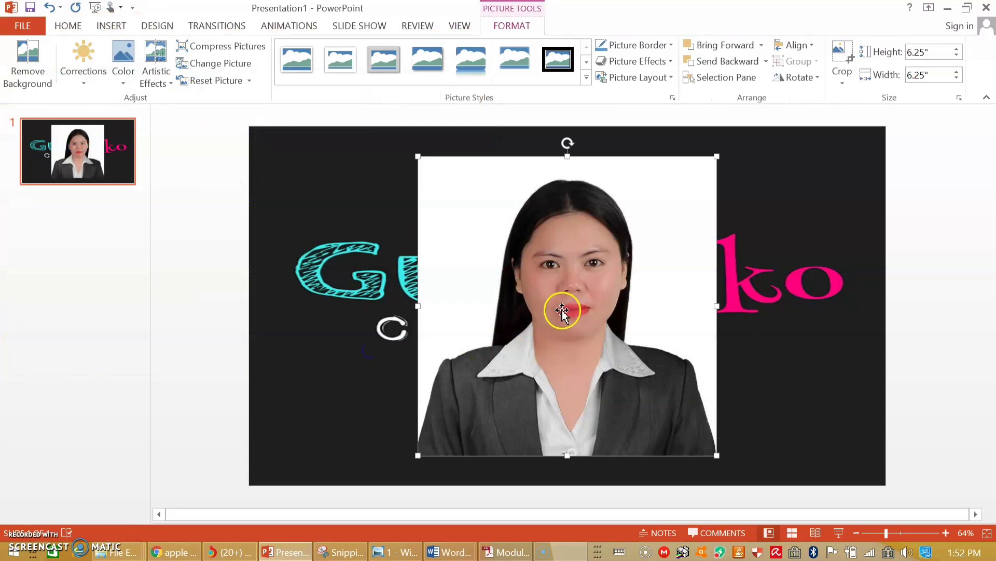
# - Start background removal on the portrait and widen the kept area around head and shoulders
pyautogui.click(513, 27)
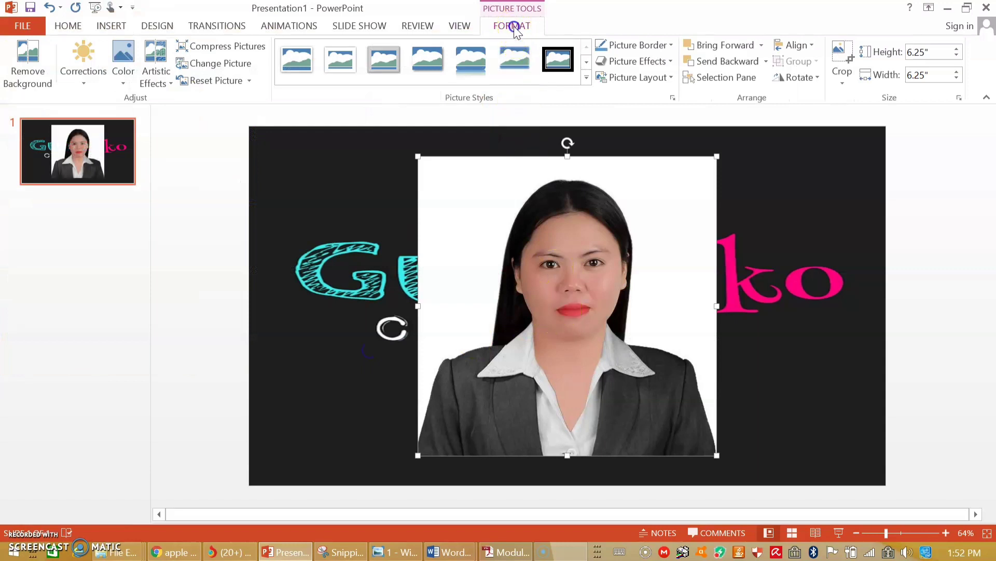
pyautogui.click(14, 61)
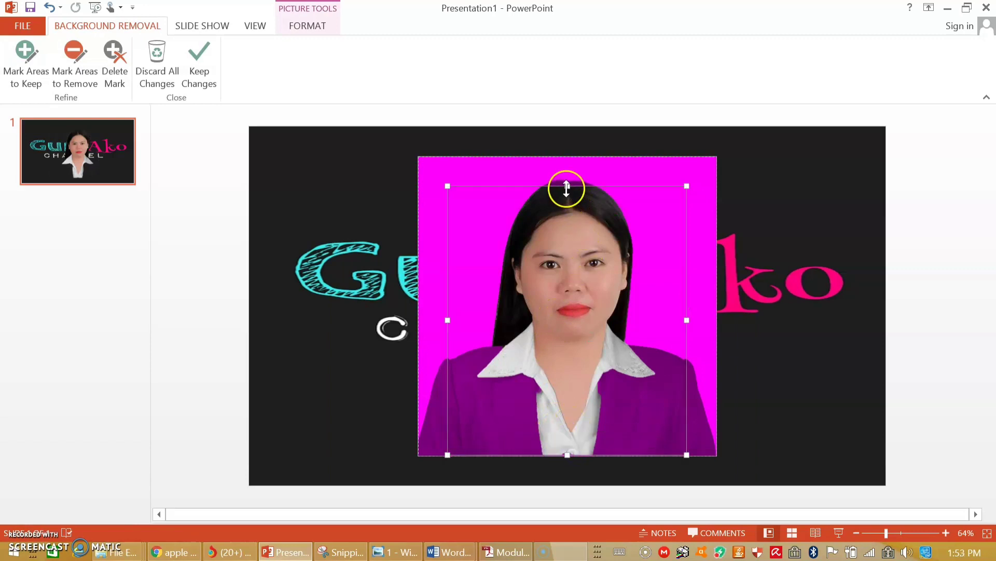
pyautogui.moveTo(567, 188); pyautogui.dragTo(566, 185)
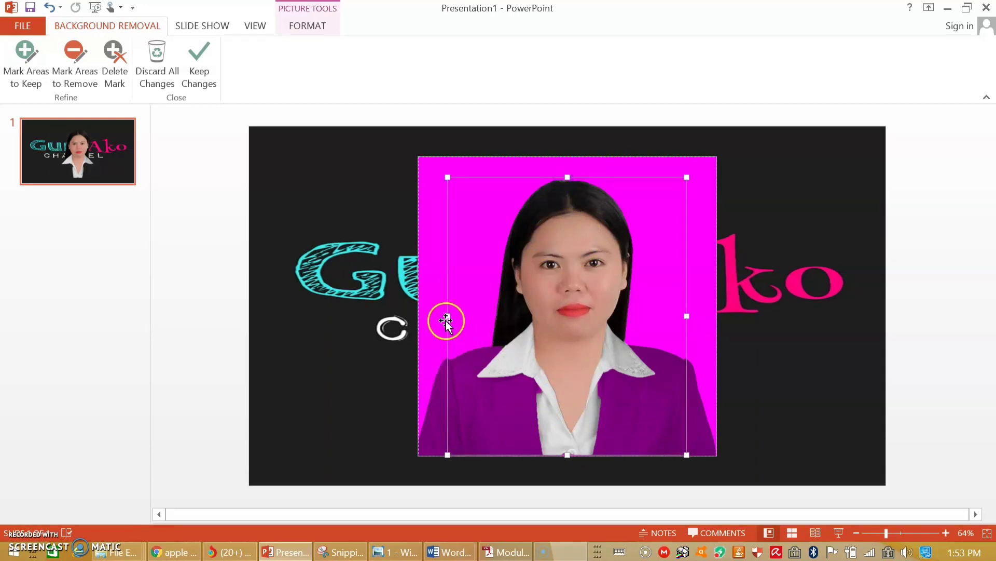
pyautogui.moveTo(447, 316); pyautogui.dragTo(438, 316)
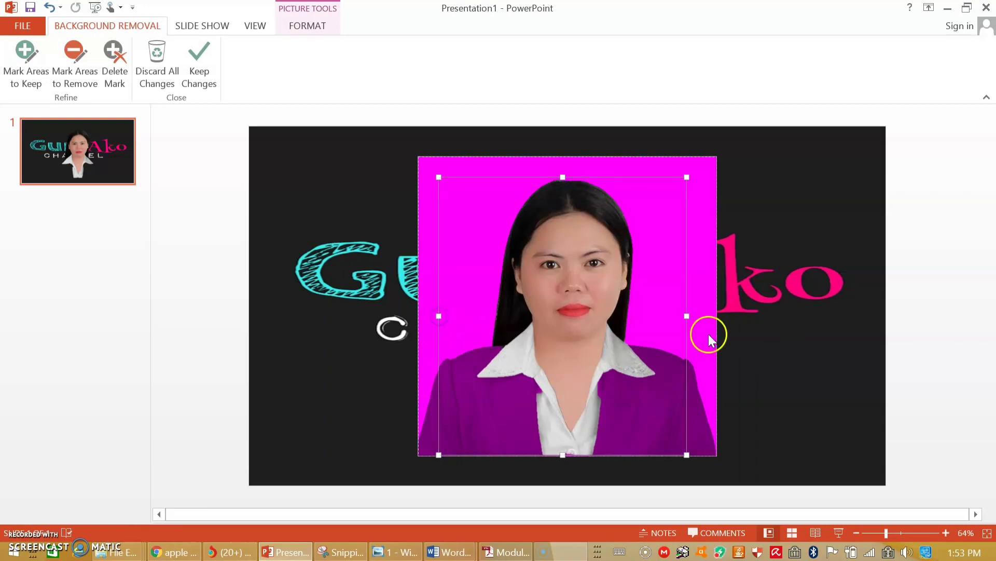
pyautogui.moveTo(689, 315); pyautogui.dragTo(700, 318)
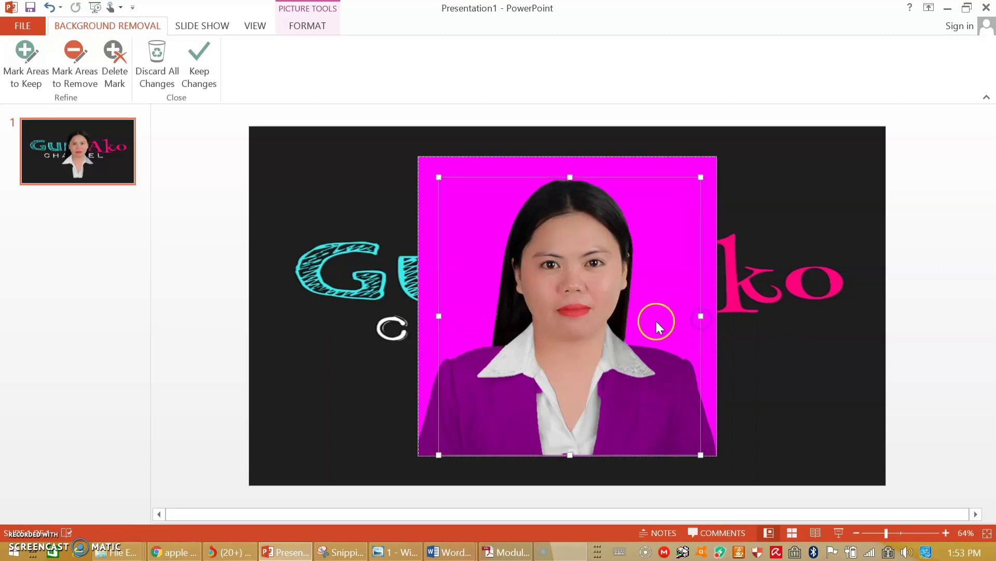
# - Mark the jacket's left shoulder as kept and apply the background removal
pyautogui.click(33, 65)
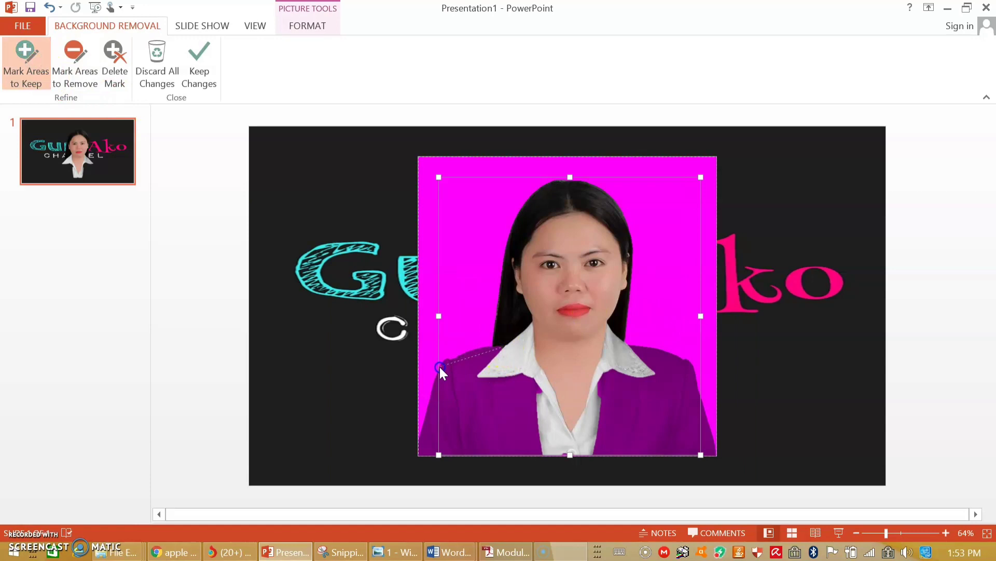
pyautogui.moveTo(440, 366); pyautogui.dragTo(440, 367)
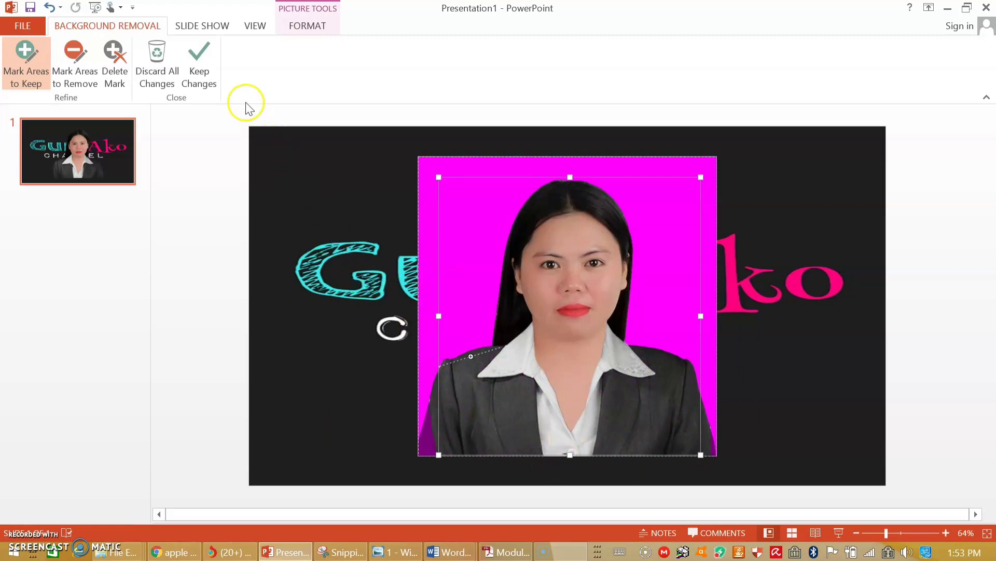
pyautogui.click(197, 67)
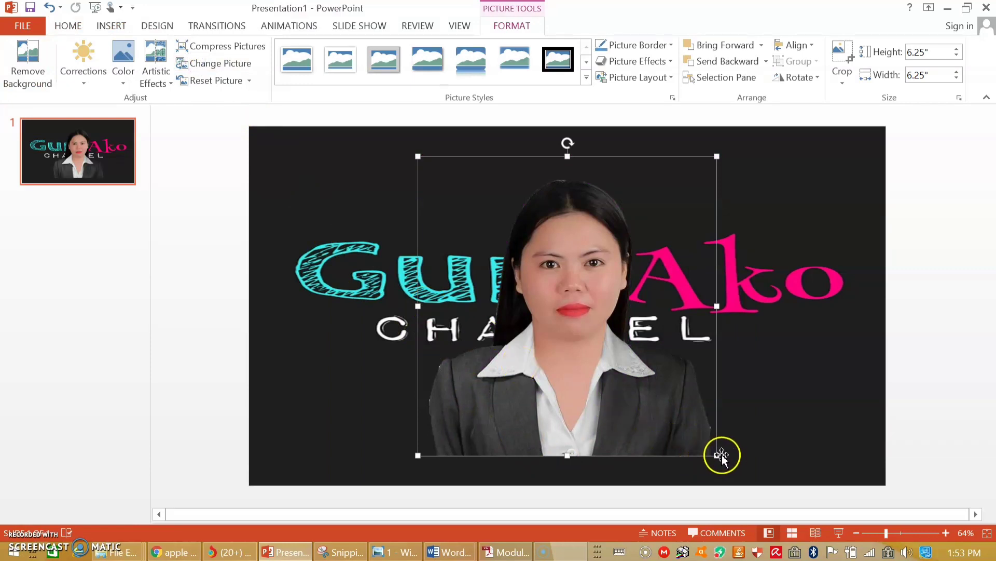
# - Shrink the cut-out portrait to 4" × 4" and place it at lower left beside CHANNEL
pyautogui.moveTo(719, 455); pyautogui.dragTo(659, 399)
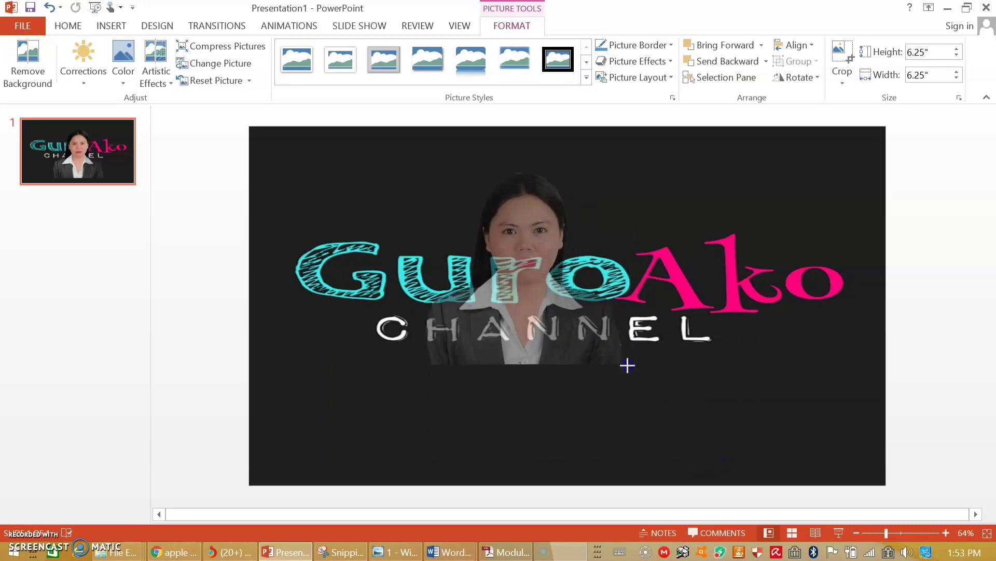
pyautogui.moveTo(620, 352); pyautogui.dragTo(439, 418)
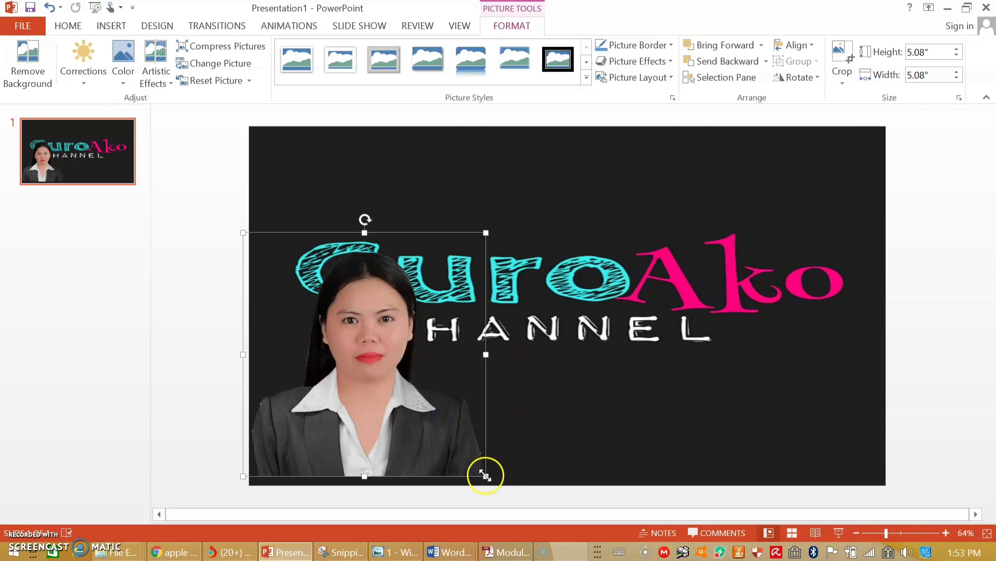
pyautogui.moveTo(485, 475)
pyautogui.mouseDown()
pyautogui.moveTo(445, 426)
pyautogui.moveTo(448, 437)
pyautogui.mouseUp()
pyautogui.moveTo(389, 362); pyautogui.dragTo(381, 407)
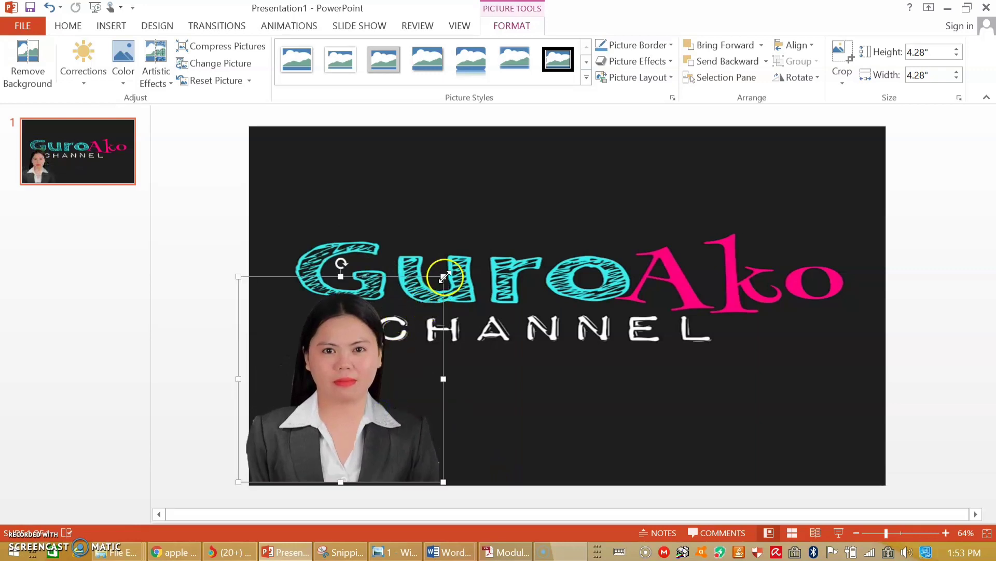
pyautogui.moveTo(443, 278); pyautogui.dragTo(430, 290)
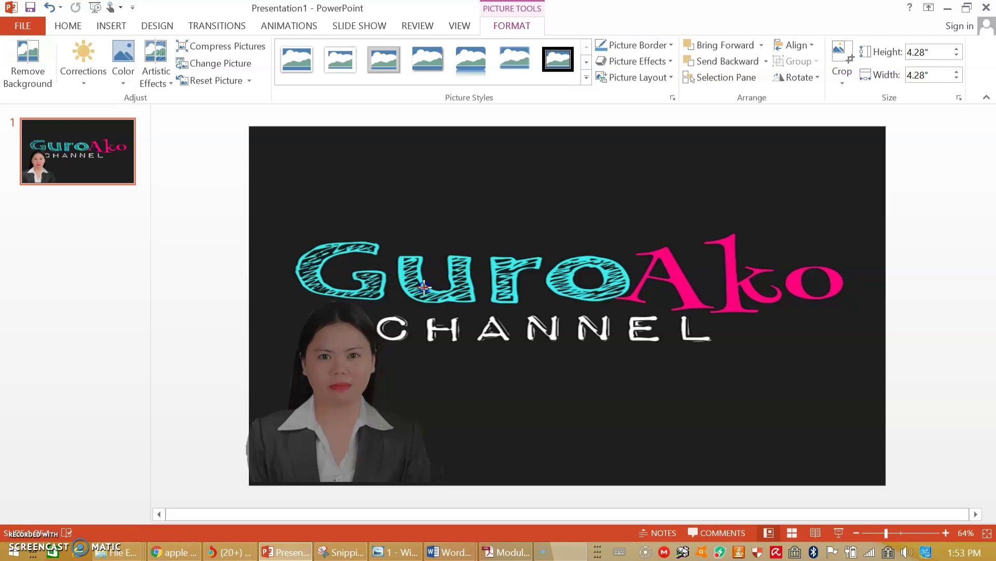
pyautogui.click(508, 412)
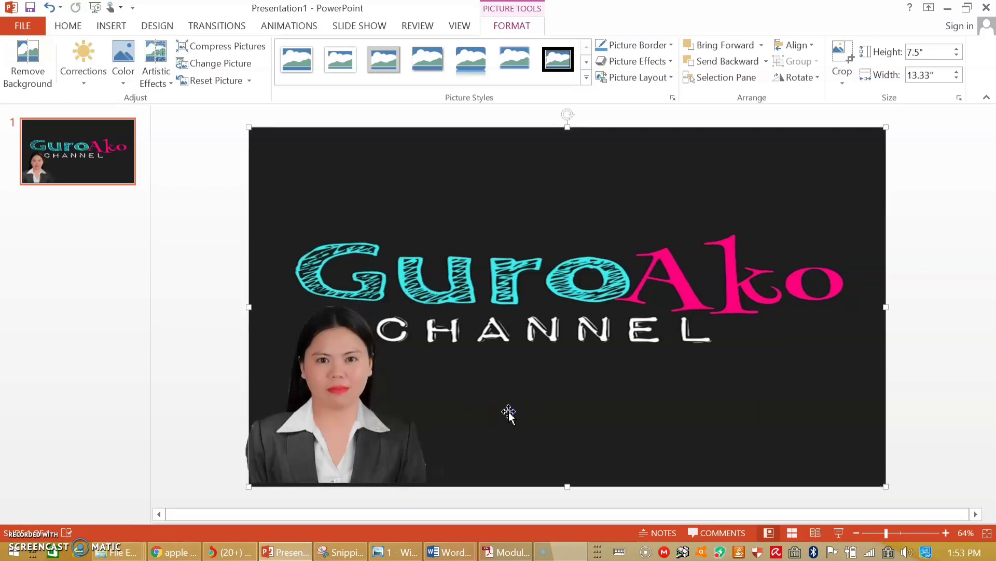
pyautogui.moveTo(402, 443); pyautogui.dragTo(398, 439)
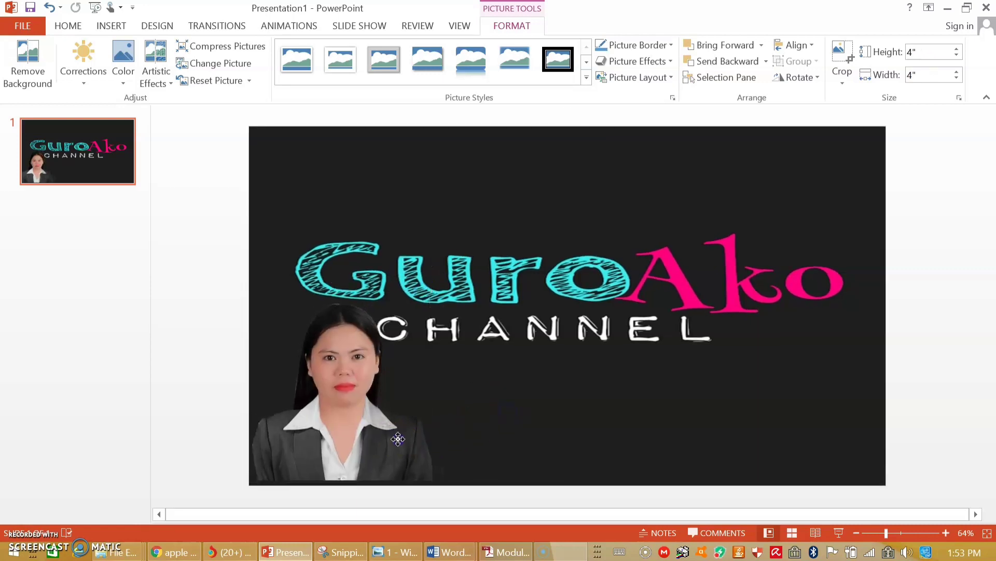
pyautogui.click(540, 431)
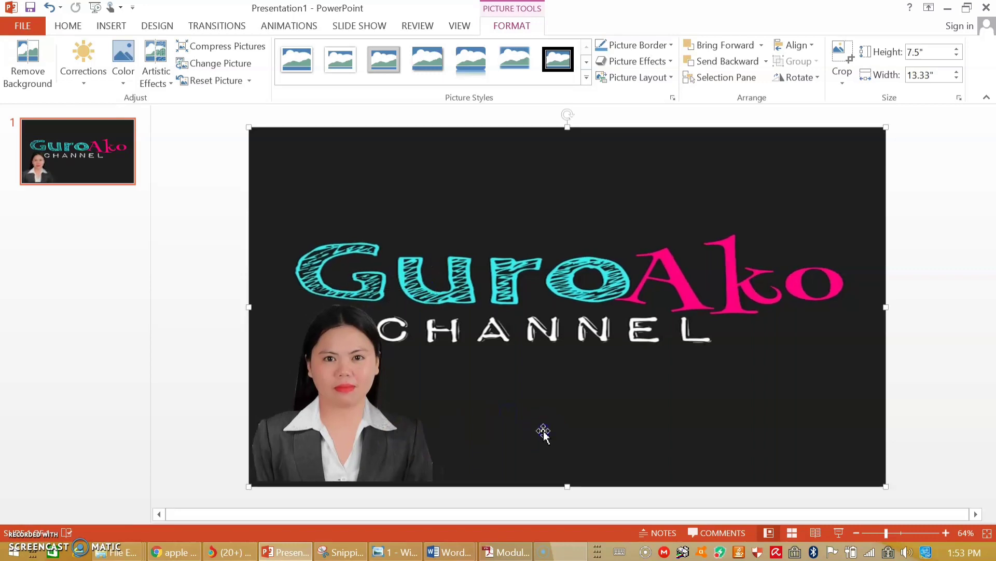
pyautogui.click(465, 416)
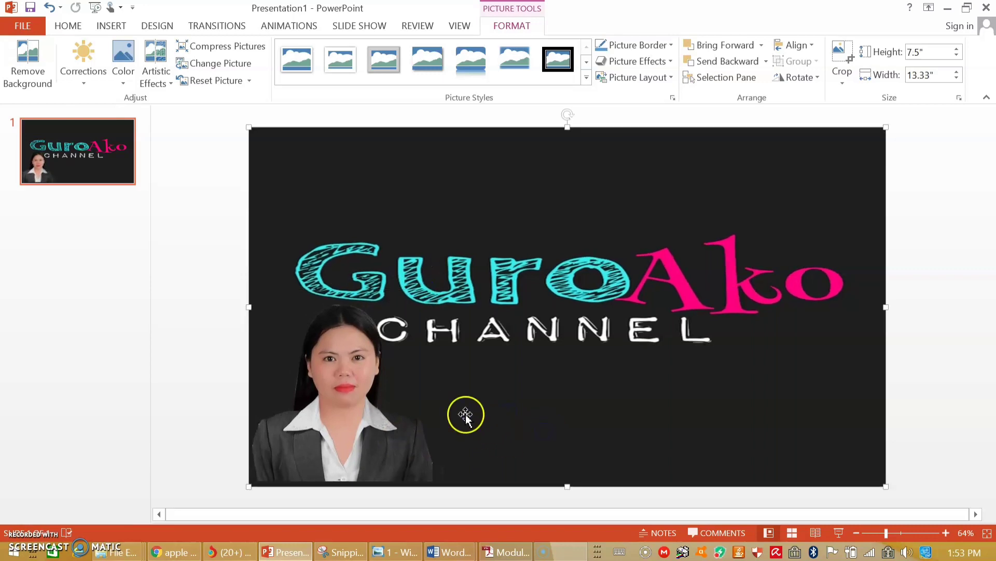
pyautogui.click(420, 402)
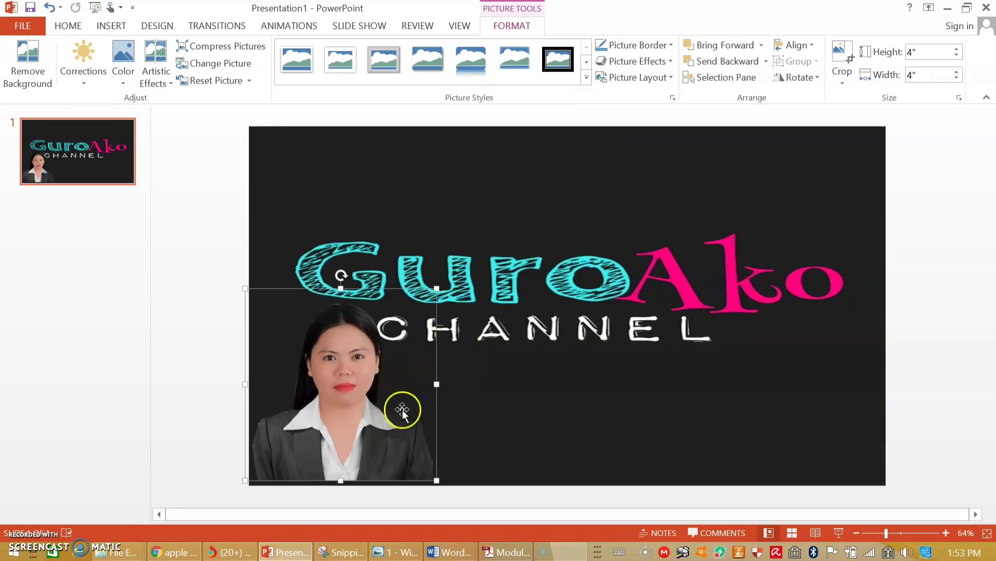
# - Browse Chrome's image results for a books-and-apple clipart
pyautogui.click(172, 551)
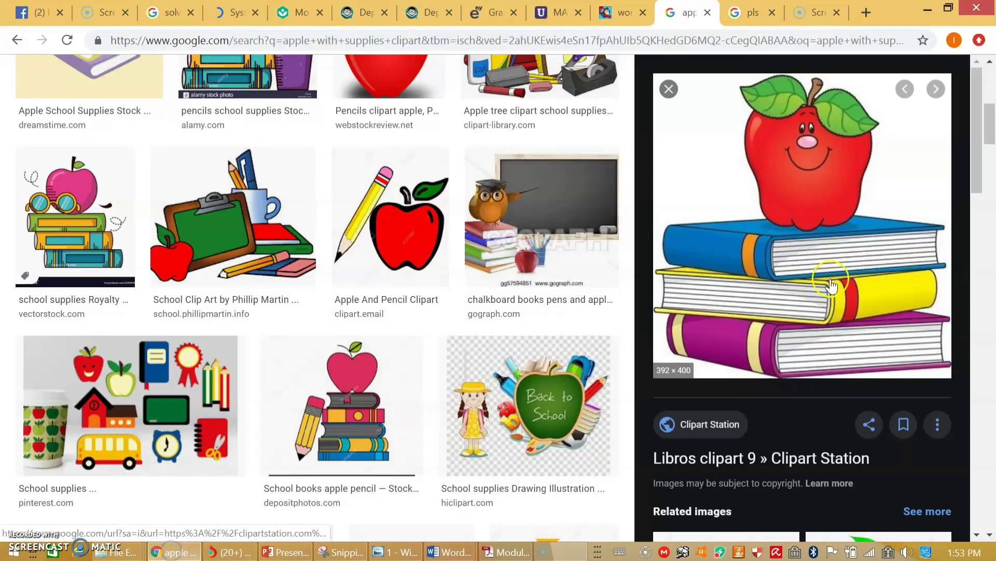
pyautogui.rightClick(810, 239)
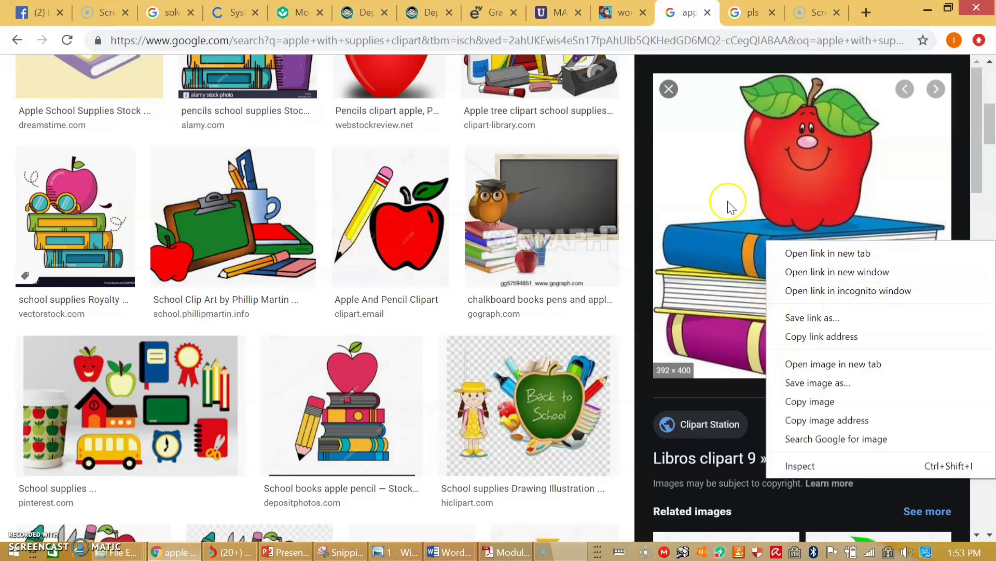
pyautogui.scroll(-1, 729, 205)
pyautogui.scroll(-3, 729, 205)
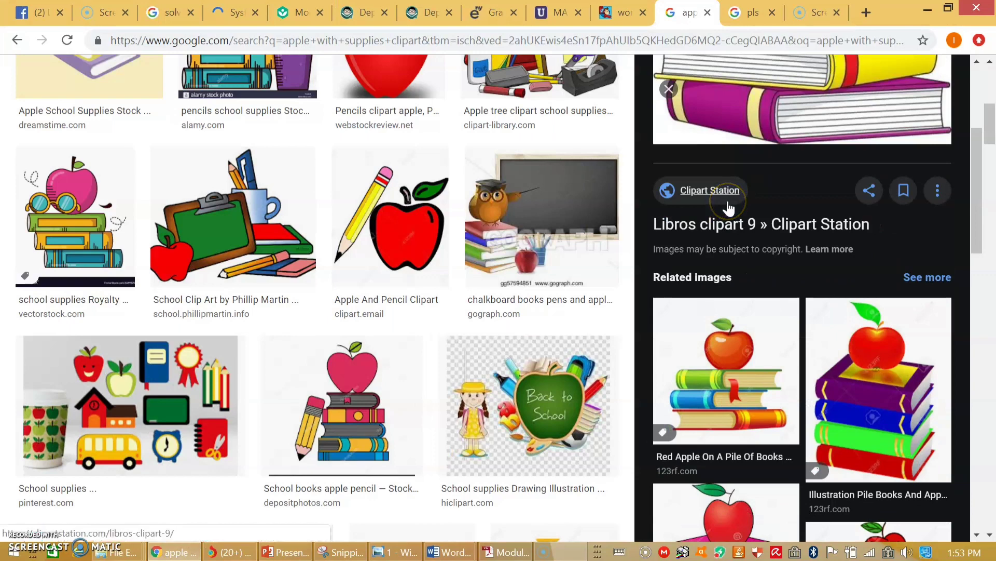
pyautogui.scroll(-2, 730, 208)
pyautogui.scroll(-1, 734, 215)
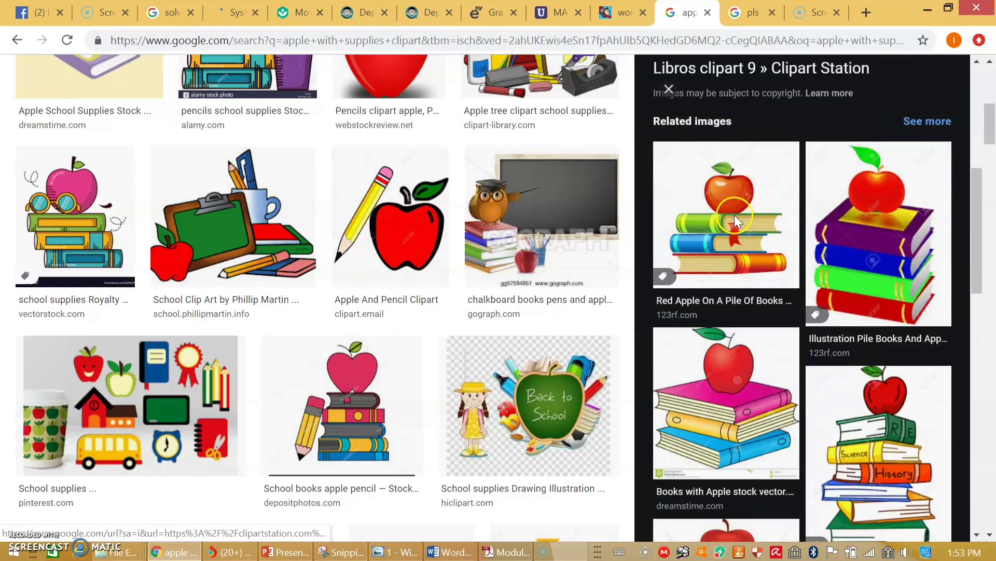
pyautogui.scroll(-3, 737, 249)
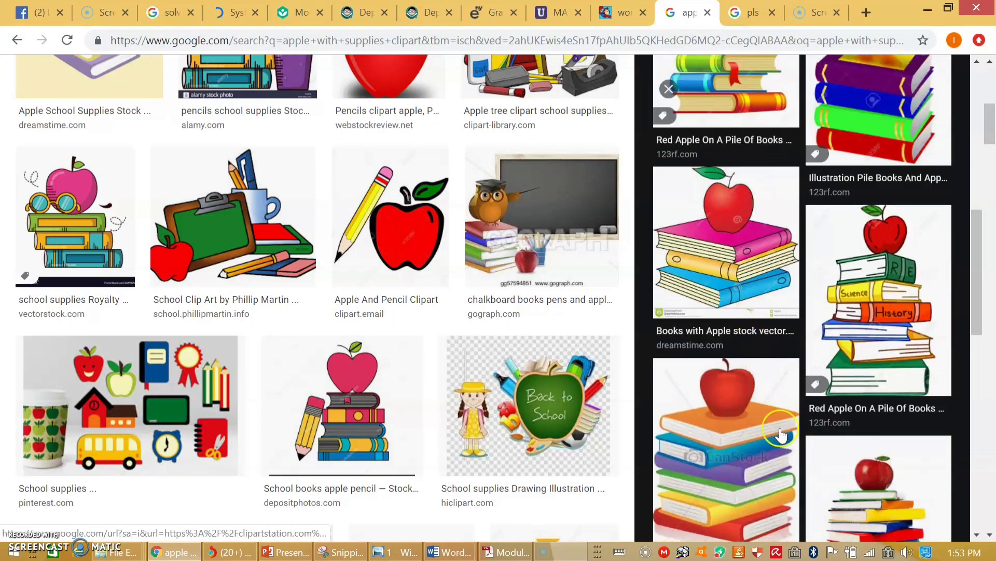
pyautogui.scroll(-1, 781, 433)
pyautogui.scroll(-1, 781, 433)
pyautogui.scroll(-1, 782, 434)
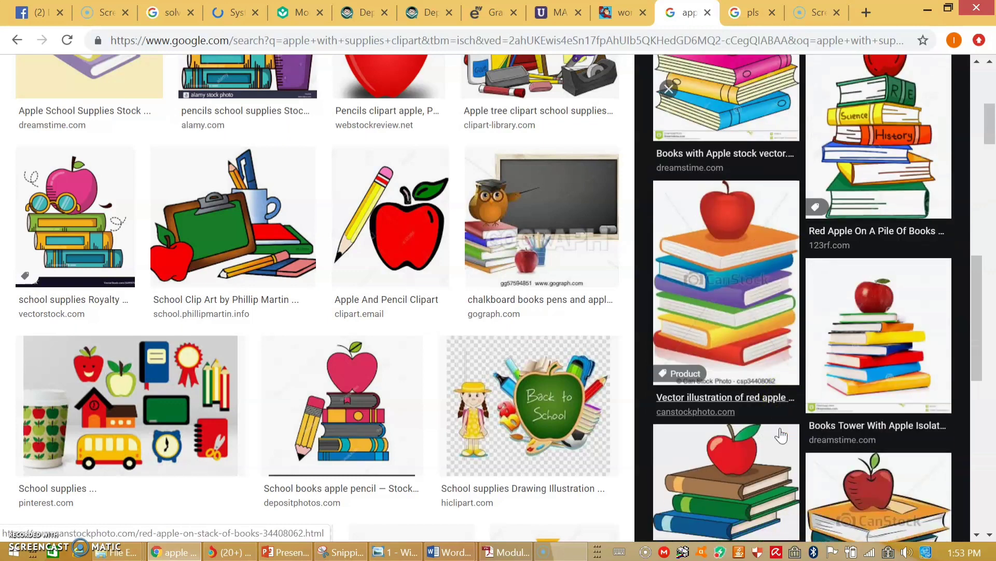
pyautogui.scroll(-2, 781, 435)
# - Copy the Books and apple clipart image and return to PowerPoint
pyautogui.click(729, 363)
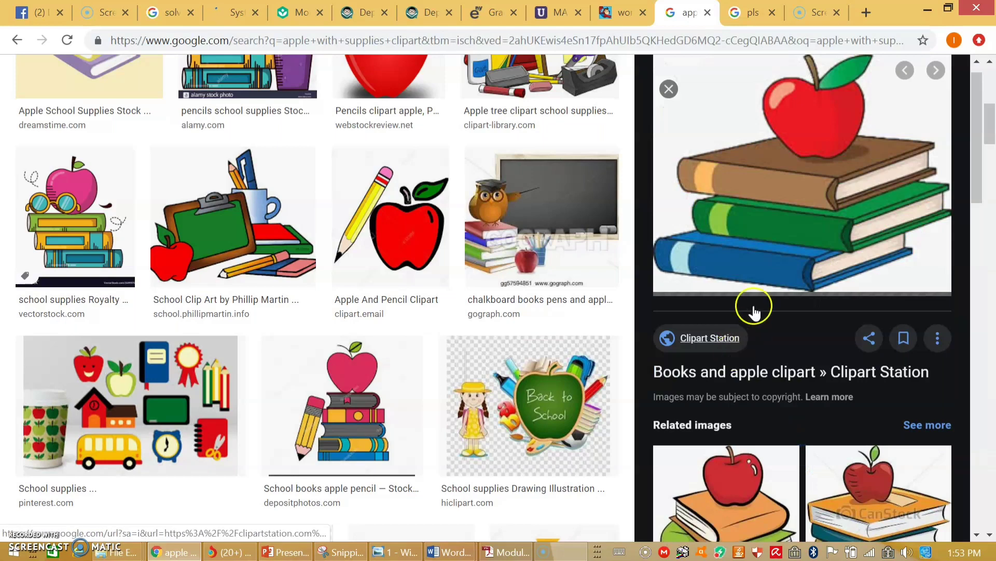
pyautogui.rightClick(768, 222)
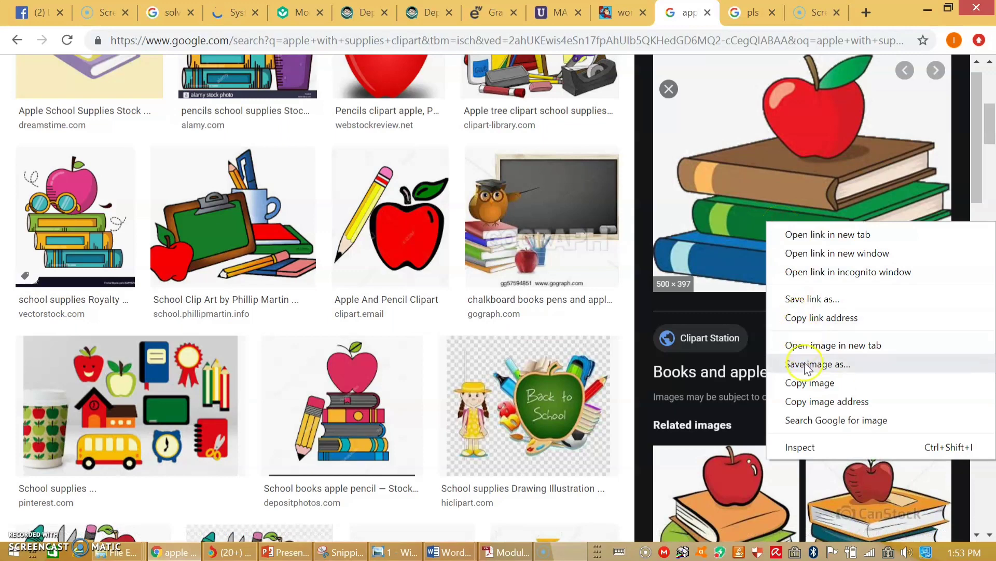
pyautogui.click(811, 384)
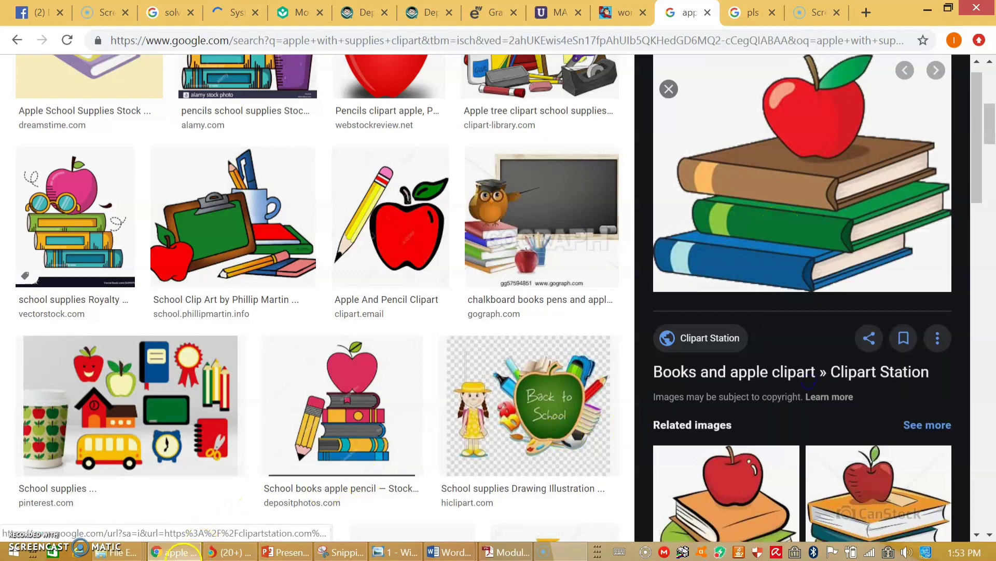
pyautogui.click(291, 554)
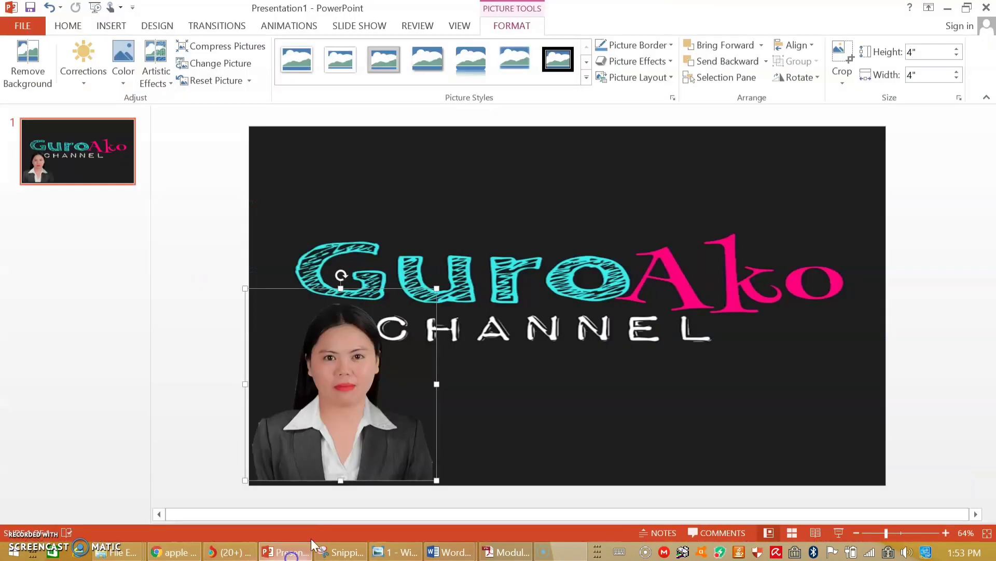
# - Paste the books-and-apple clipart onto the slide and drag it to the centre
pyautogui.click(545, 389)
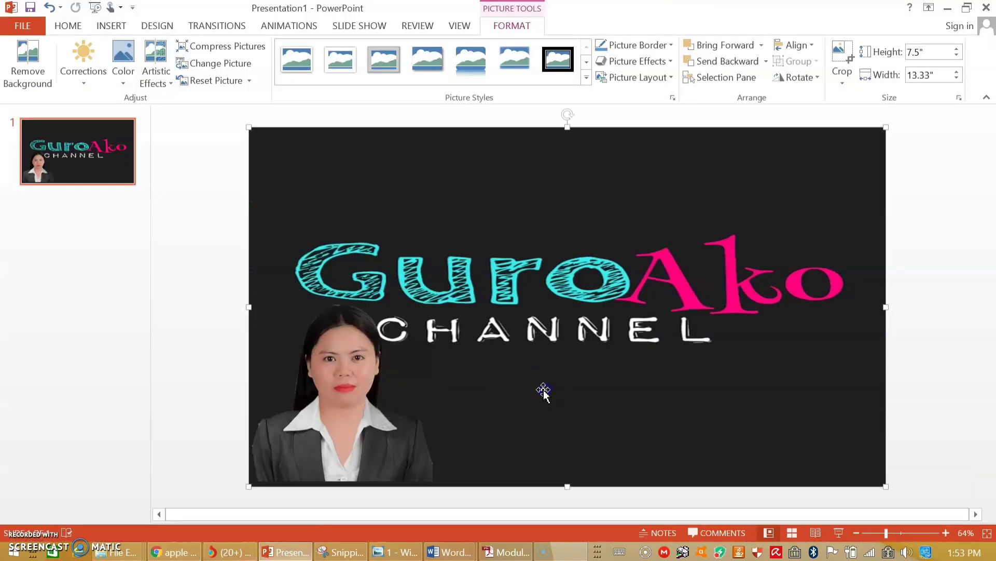
pyautogui.rightClick(544, 389)
pyautogui.moveTo(593, 280)
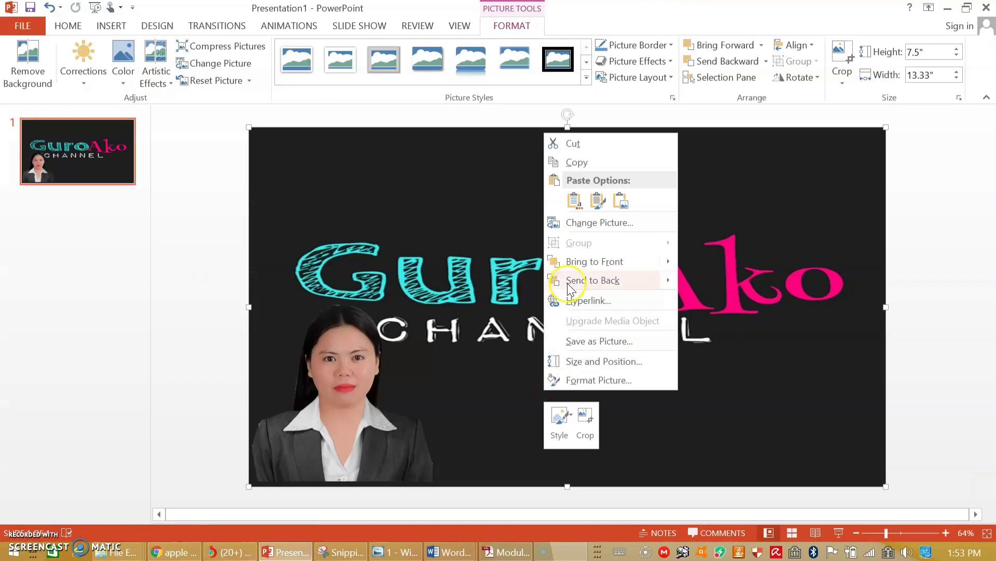
pyautogui.moveTo(594, 262)
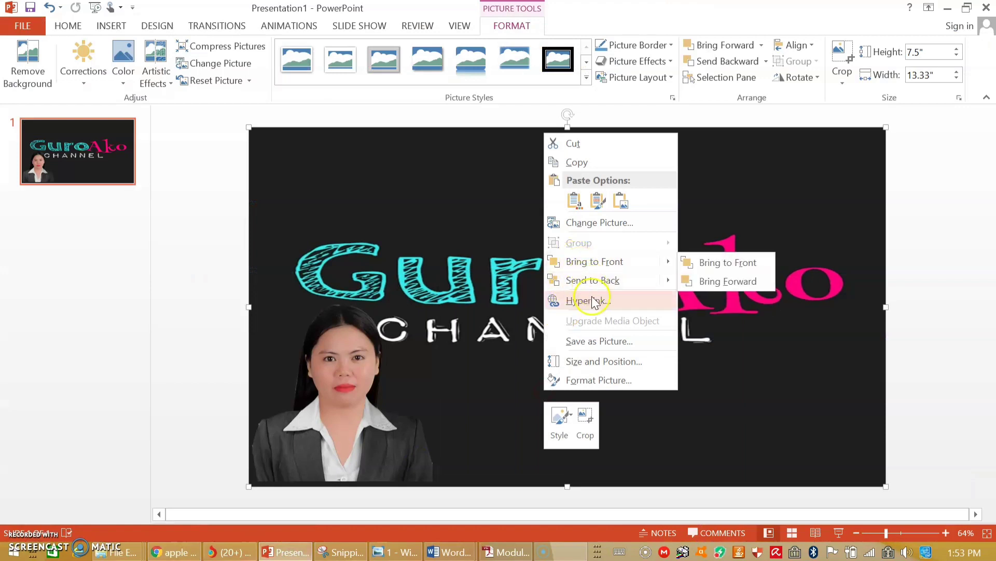
pyautogui.click(574, 201)
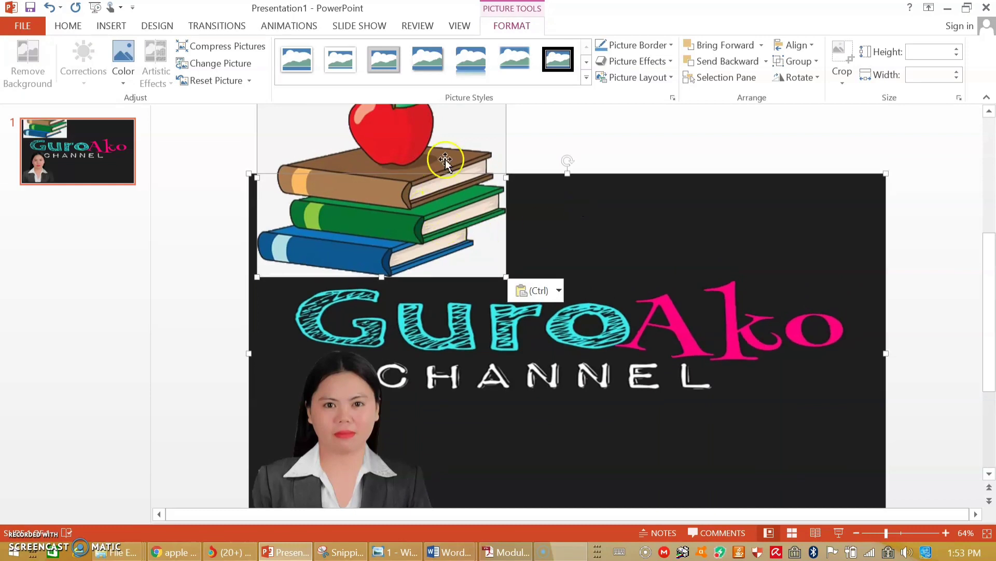
pyautogui.click(582, 152)
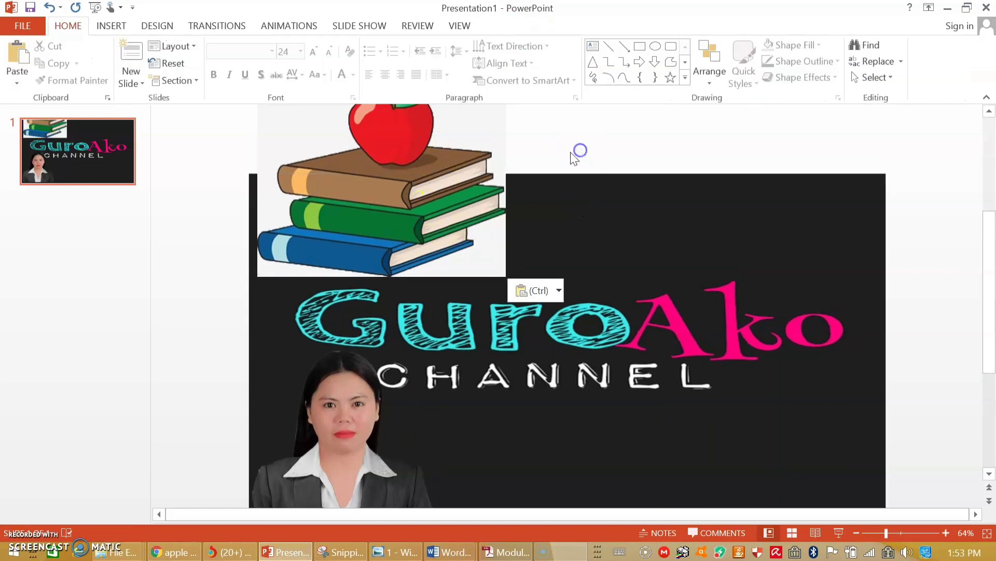
pyautogui.click(471, 166)
pyautogui.moveTo(406, 166)
pyautogui.mouseDown()
pyautogui.moveTo(594, 334)
pyautogui.moveTo(597, 315)
pyautogui.mouseUp()
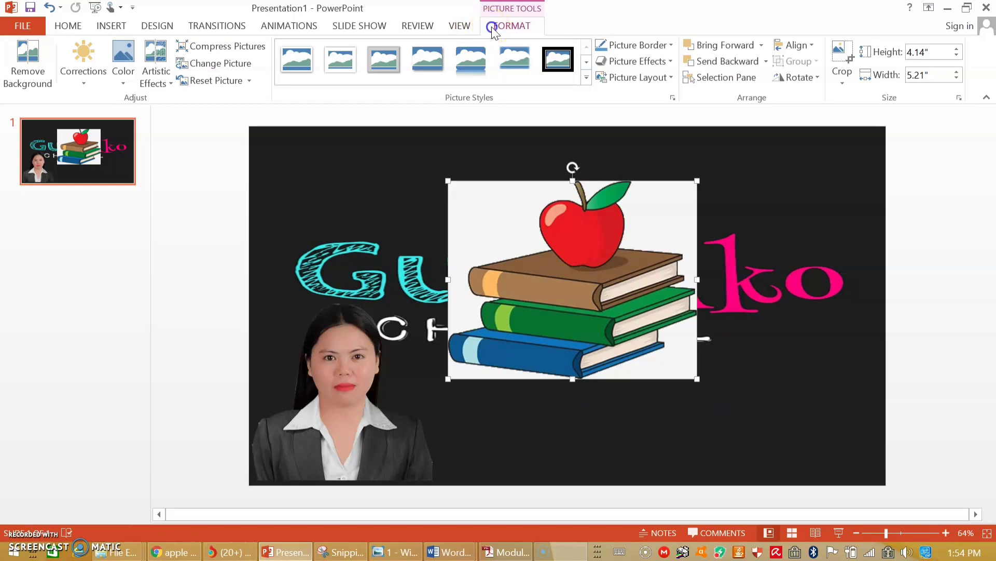
# - Remove the clipart's white background, stretching the kept area to all four picture edges
pyautogui.click(27, 63)
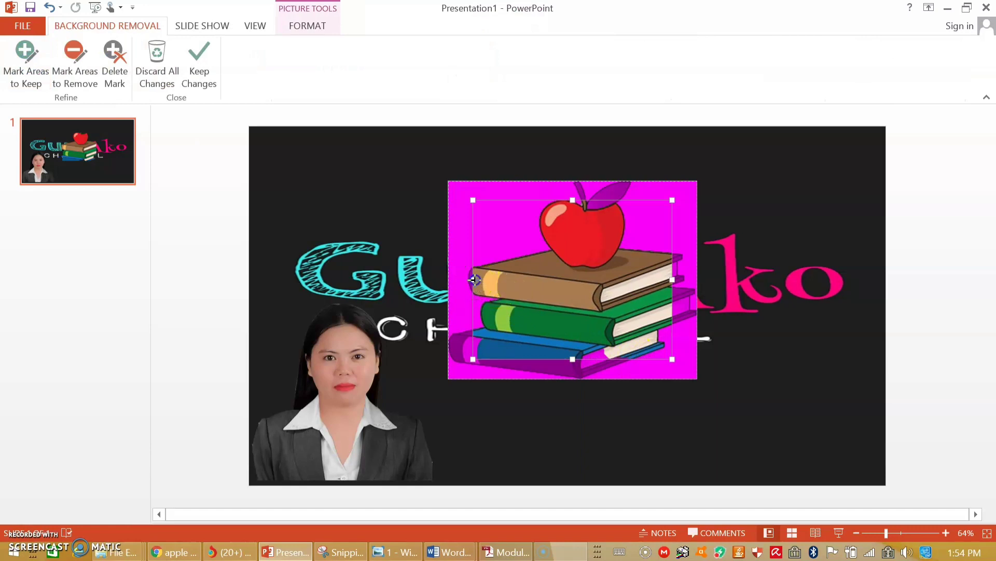
pyautogui.moveTo(474, 279); pyautogui.dragTo(458, 279)
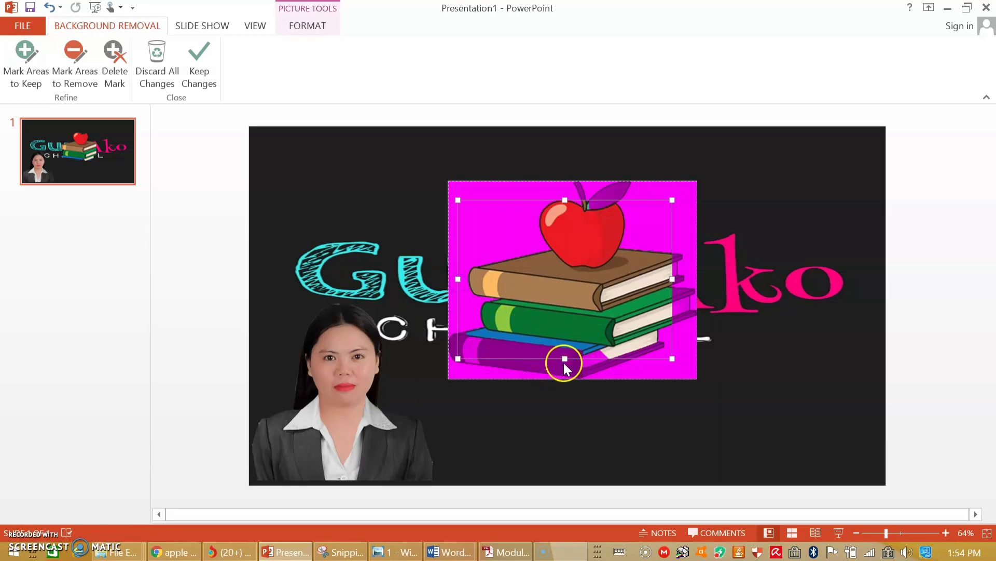
pyautogui.moveTo(567, 367); pyautogui.dragTo(569, 379)
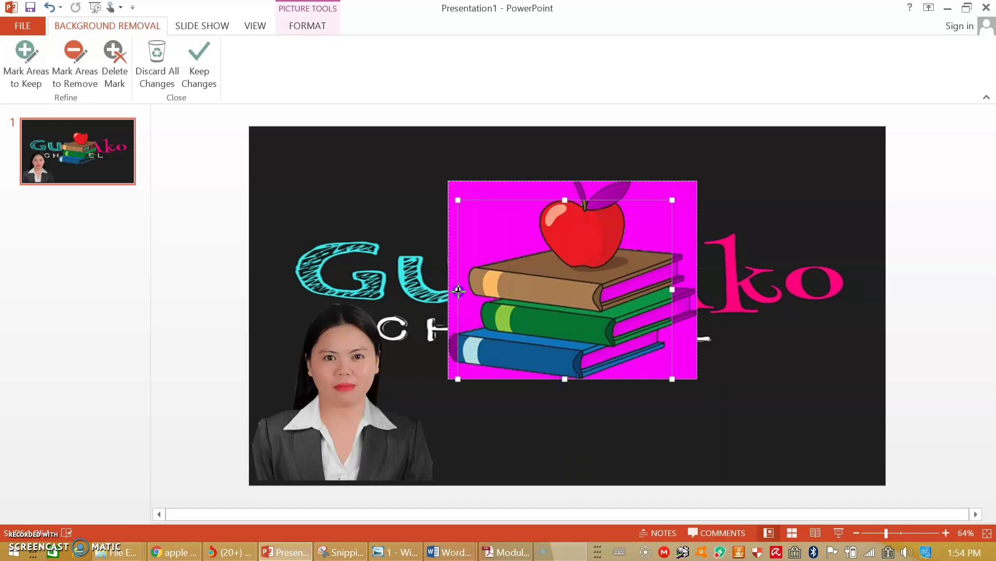
pyautogui.moveTo(458, 290); pyautogui.dragTo(446, 290)
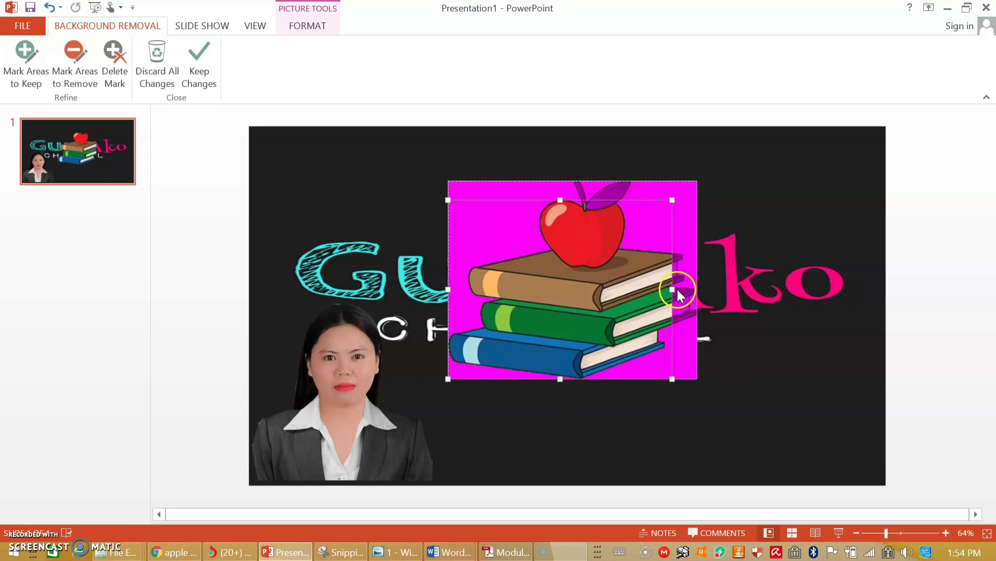
pyautogui.moveTo(677, 290); pyautogui.dragTo(681, 290)
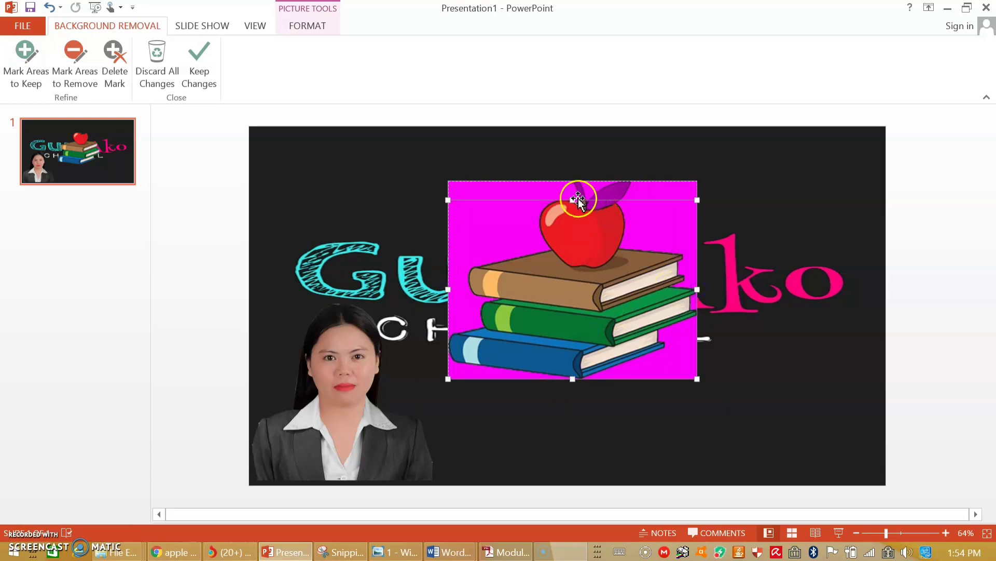
pyautogui.moveTo(575, 199); pyautogui.dragTo(576, 181)
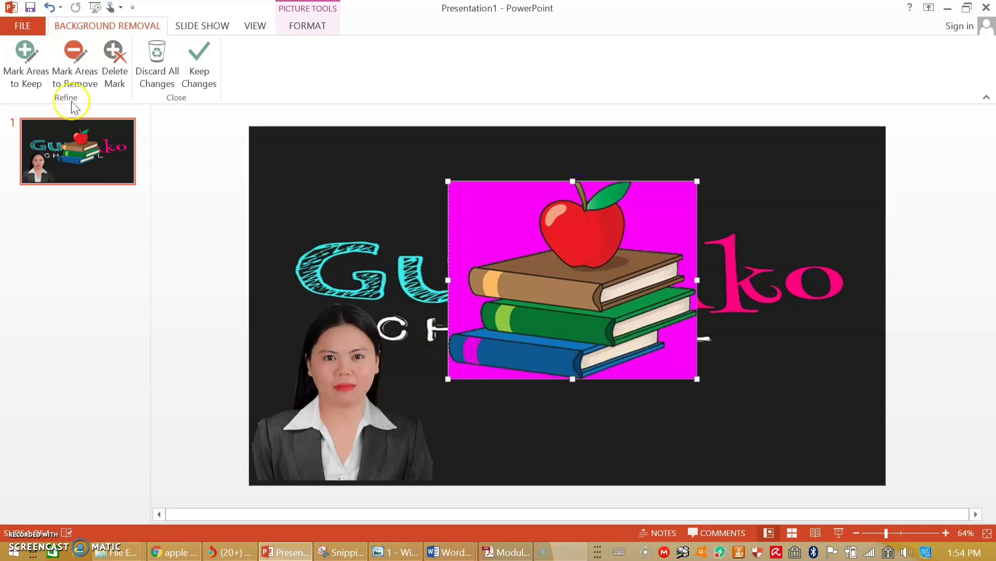
pyautogui.click(28, 60)
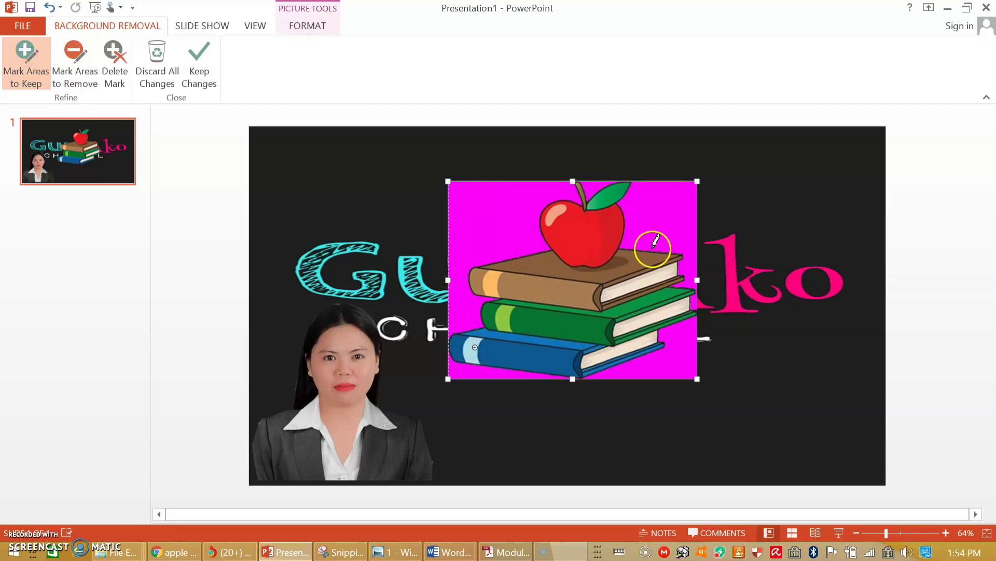
pyautogui.click(198, 79)
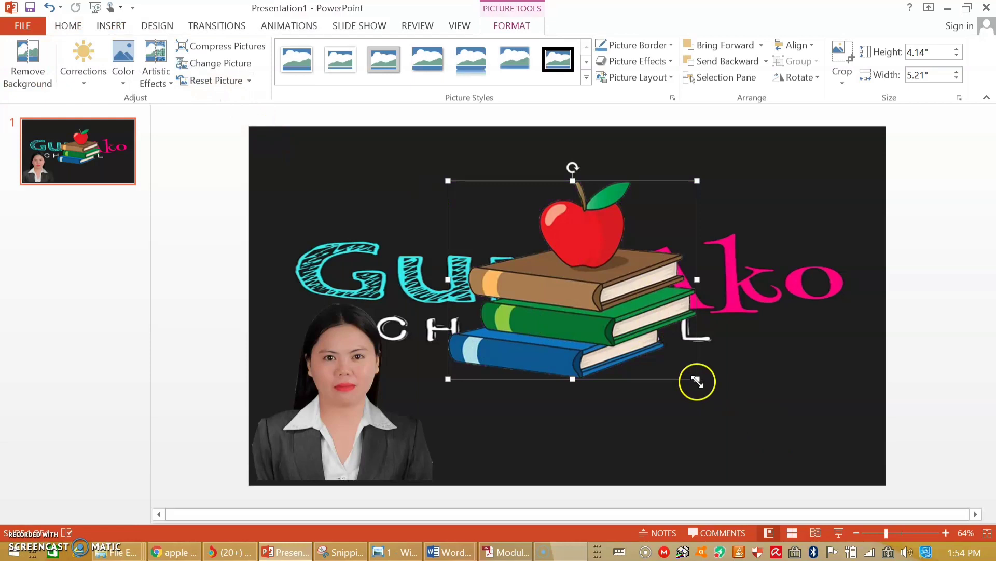
# - Shrink the clipart to 2.92" × 3.67", place it at lower right, then switch to Chrome
pyautogui.moveTo(697, 382); pyautogui.dragTo(614, 367)
pyautogui.moveTo(608, 291); pyautogui.dragTo(753, 413)
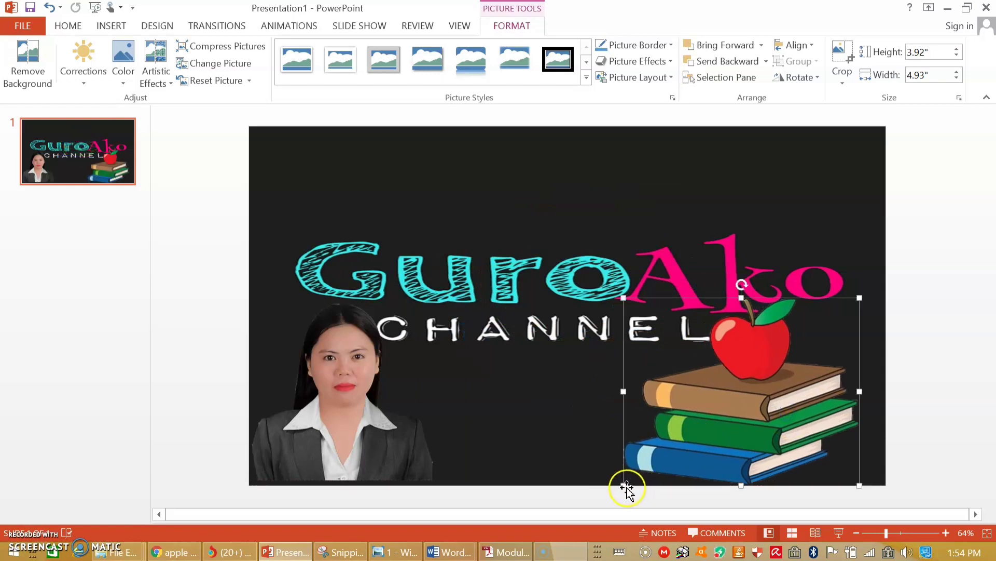
pyautogui.moveTo(624, 485); pyautogui.dragTo(722, 438)
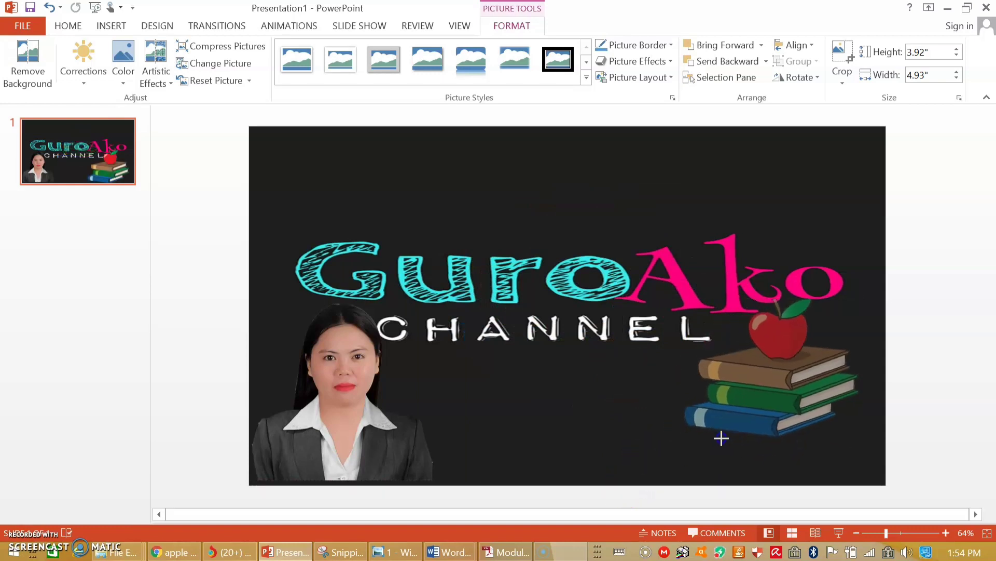
pyautogui.moveTo(761, 412); pyautogui.dragTo(782, 440)
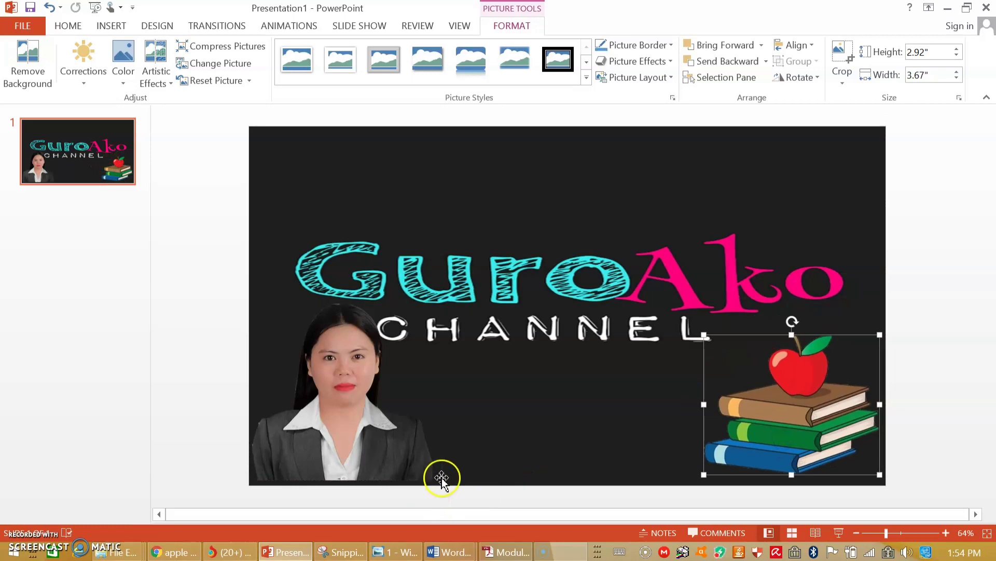
pyautogui.click(494, 426)
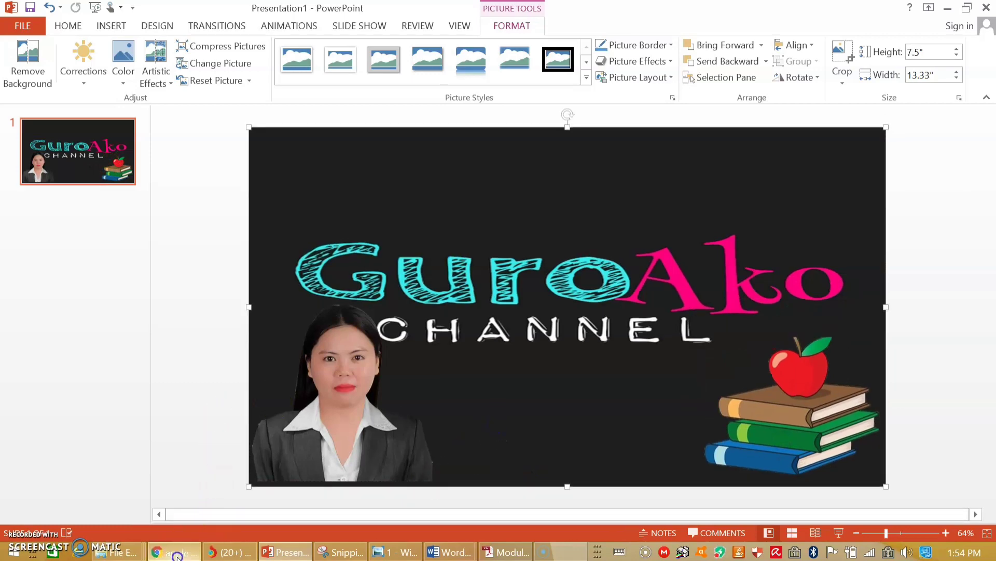
pyautogui.click(176, 555)
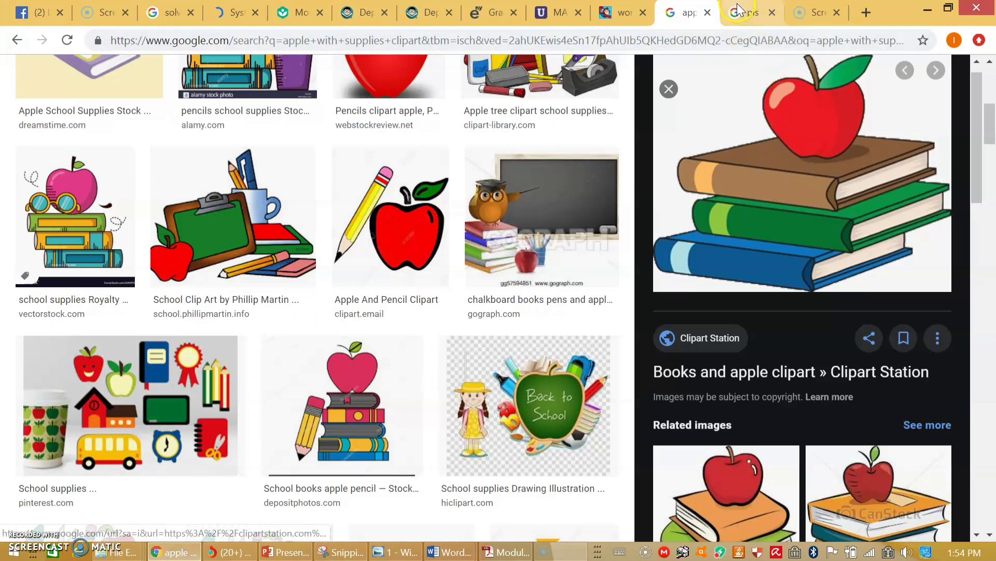
# - Copy the red 820 × 393 Subscribe button image from the 'pls subscribe' results
pyautogui.click(752, 12)
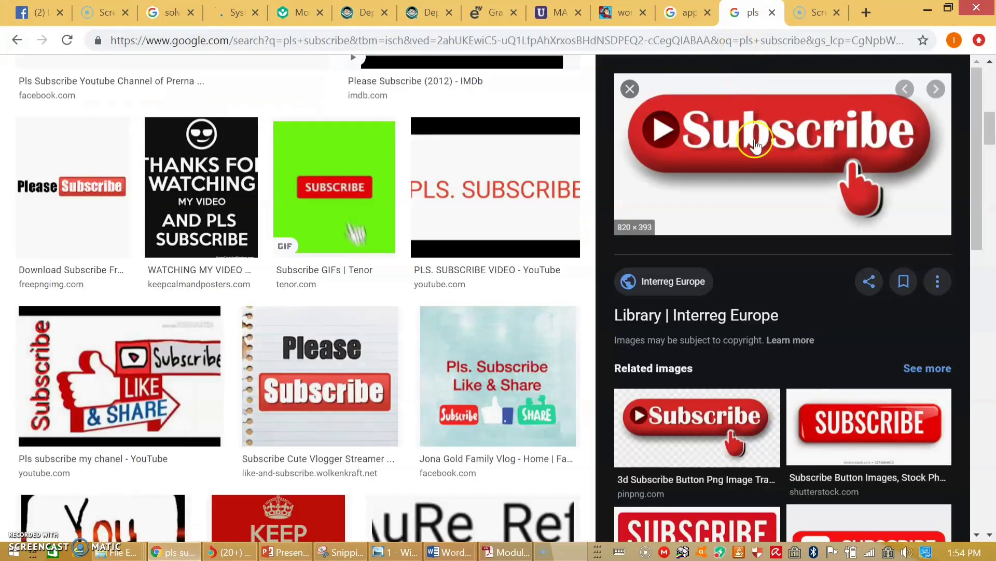
pyautogui.rightClick(762, 167)
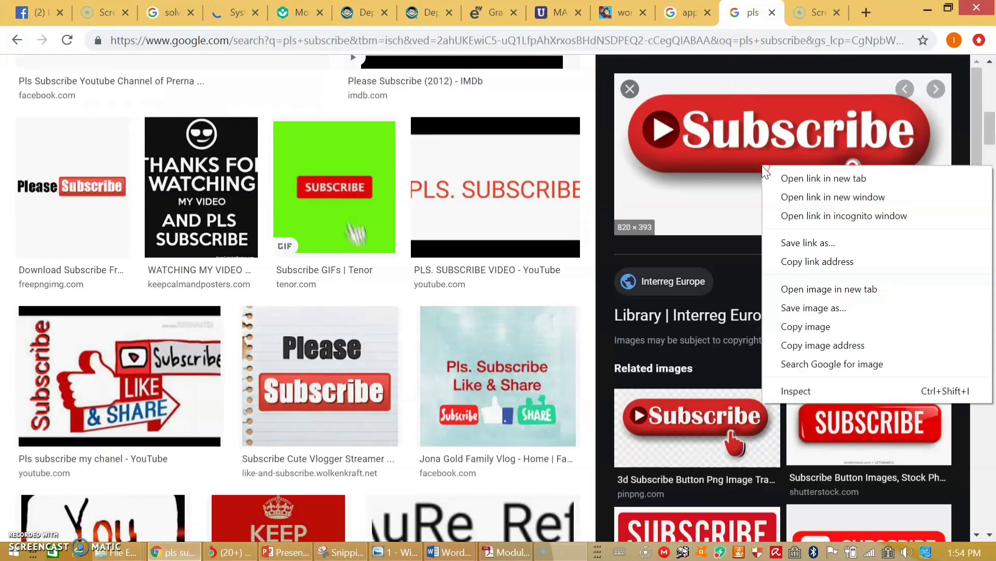
pyautogui.click(800, 326)
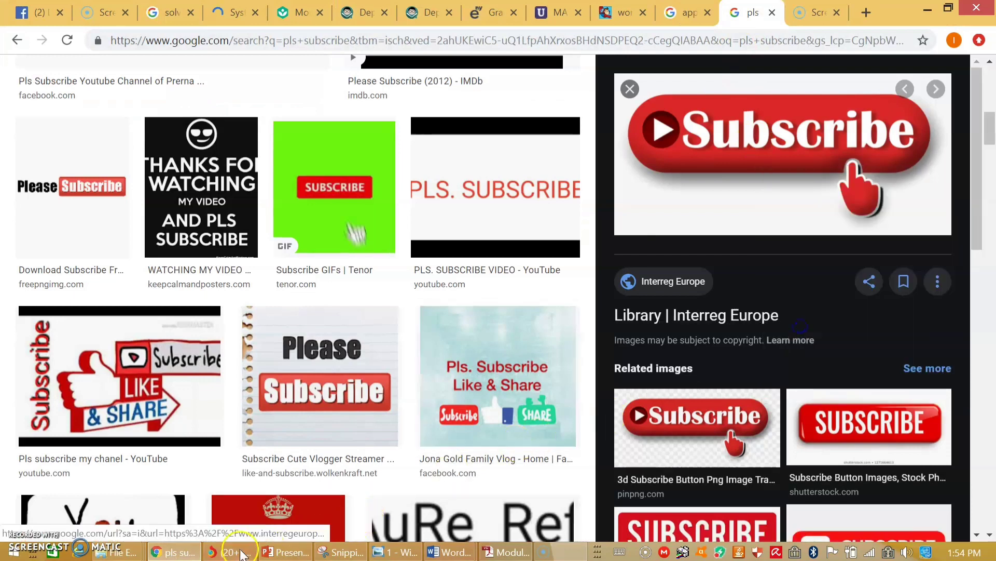
# - Return to PowerPoint and bring up the slide's paste options for the Subscribe image
pyautogui.click(291, 553)
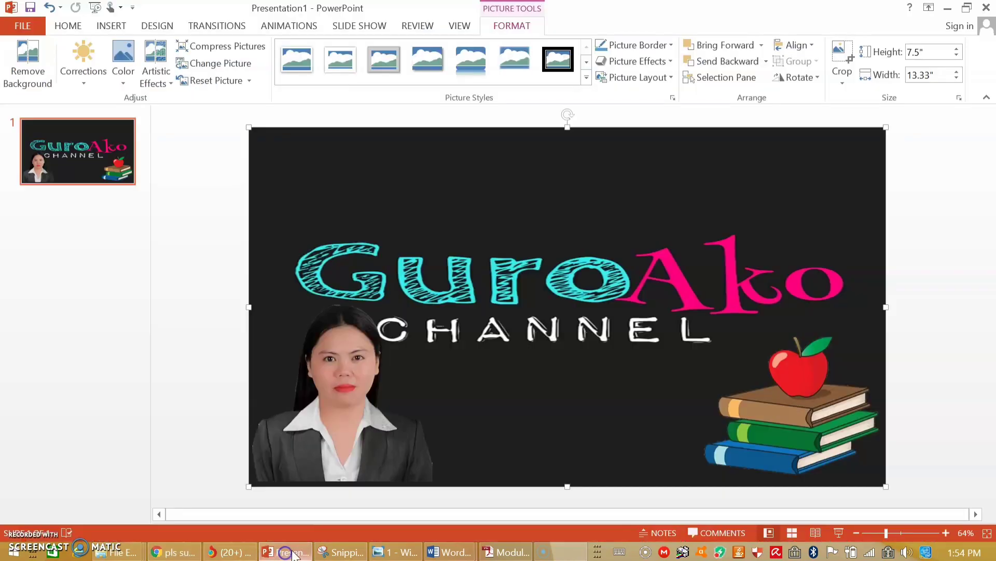
pyautogui.rightClick(523, 431)
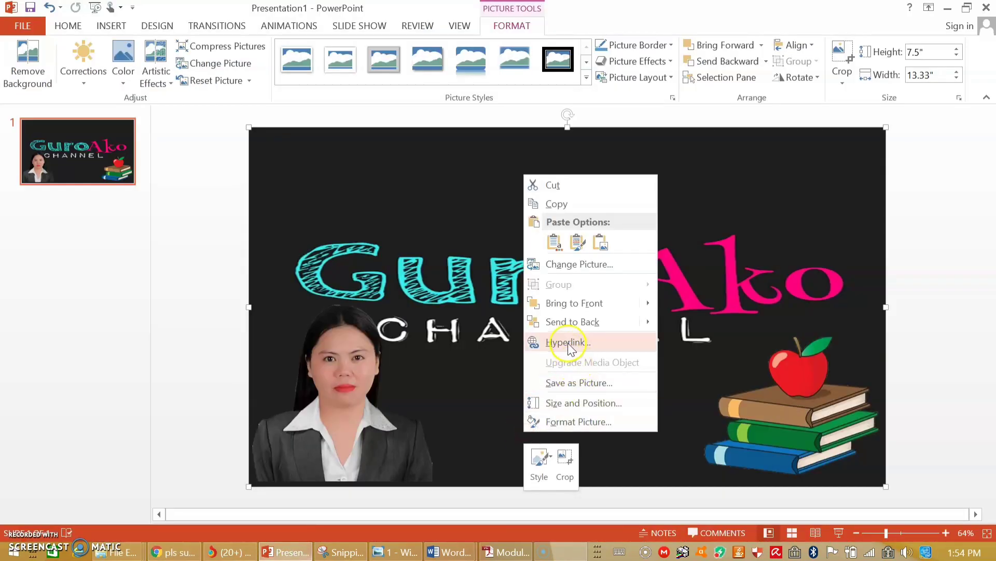
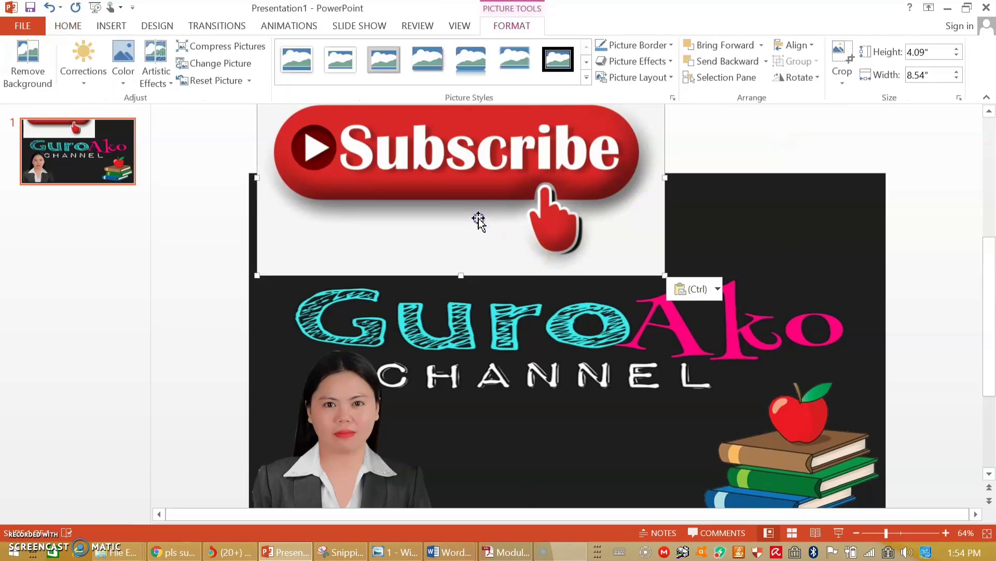
# - Drag the 4.09" by 8.54" Subscribe picture from the top of the slide to its centre
pyautogui.moveTo(478, 217); pyautogui.dragTo(565, 385)
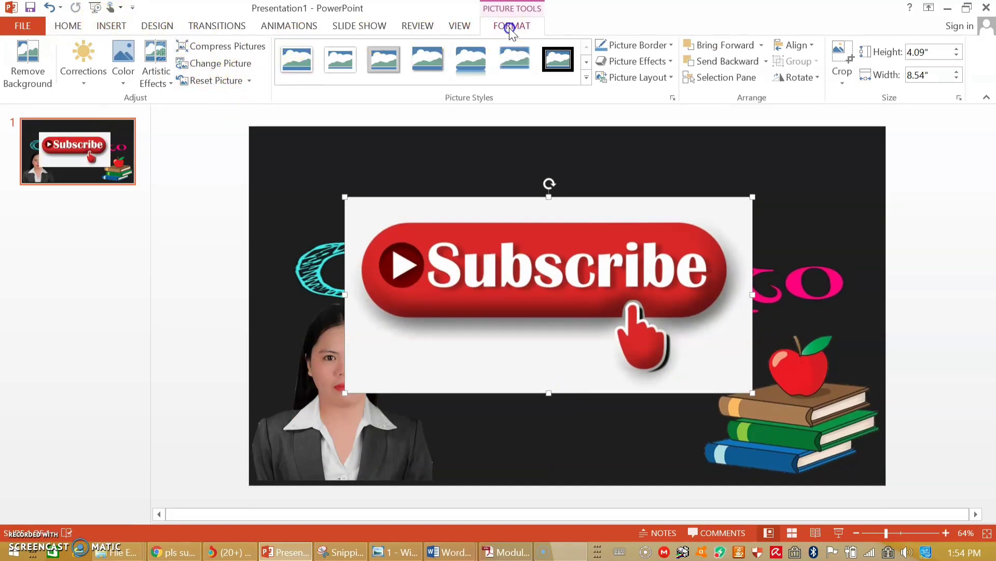
# - Start Remove Background on the Subscribe picture, widen the kept region to both button edges, then choose Mark Areas to Keep
pyautogui.click(27, 70)
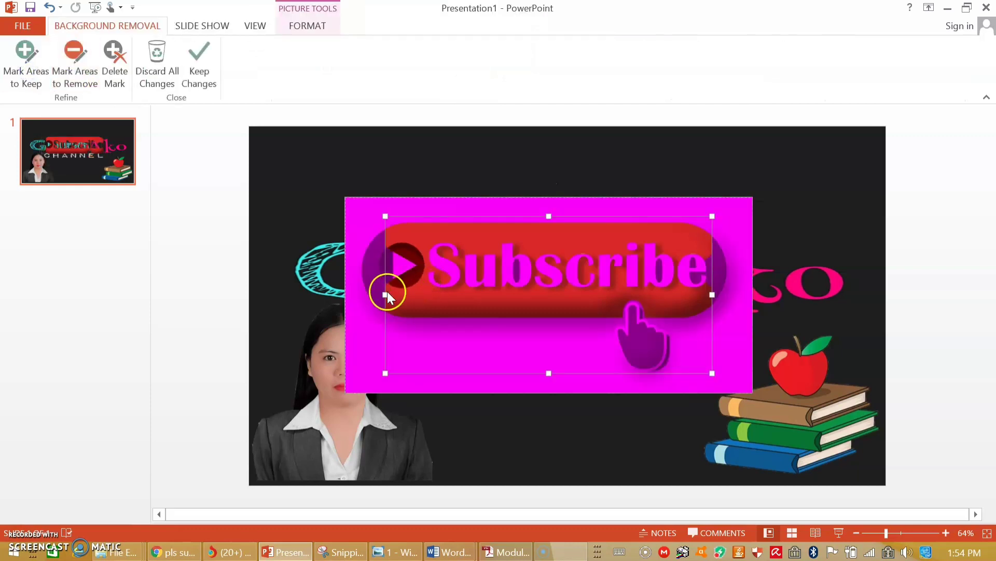
pyautogui.moveTo(385, 294); pyautogui.dragTo(345, 294)
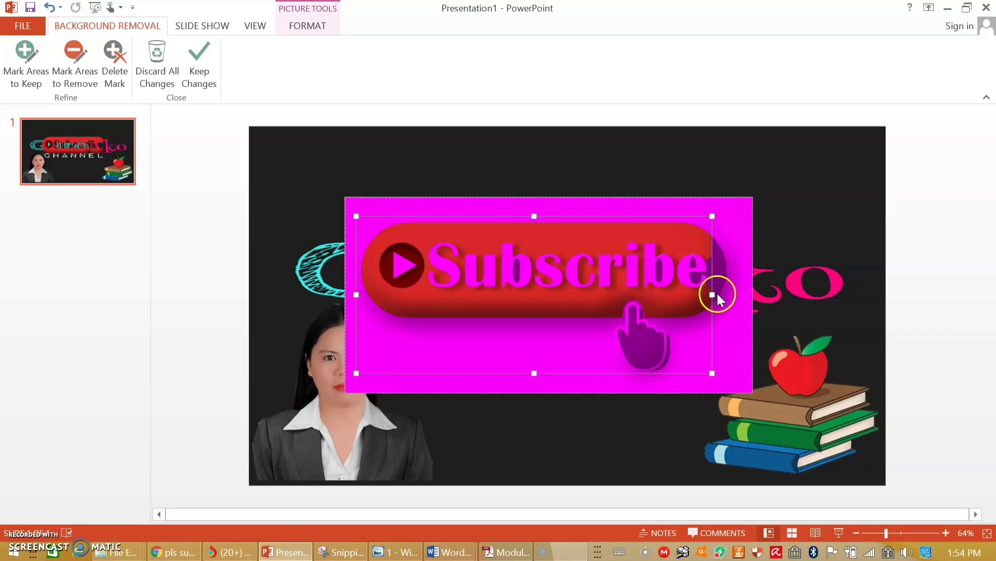
pyautogui.moveTo(718, 294); pyautogui.dragTo(733, 296)
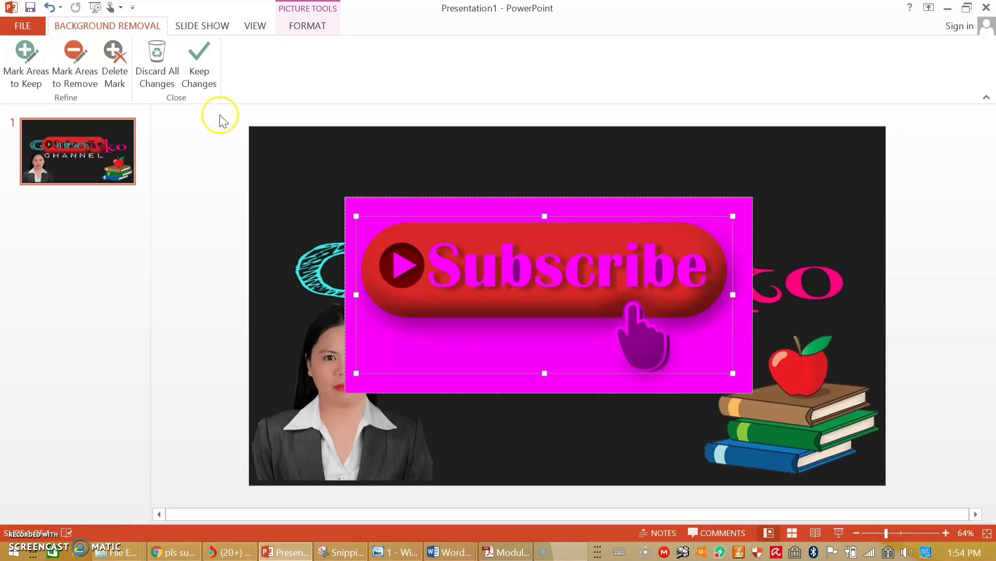
pyautogui.click(25, 63)
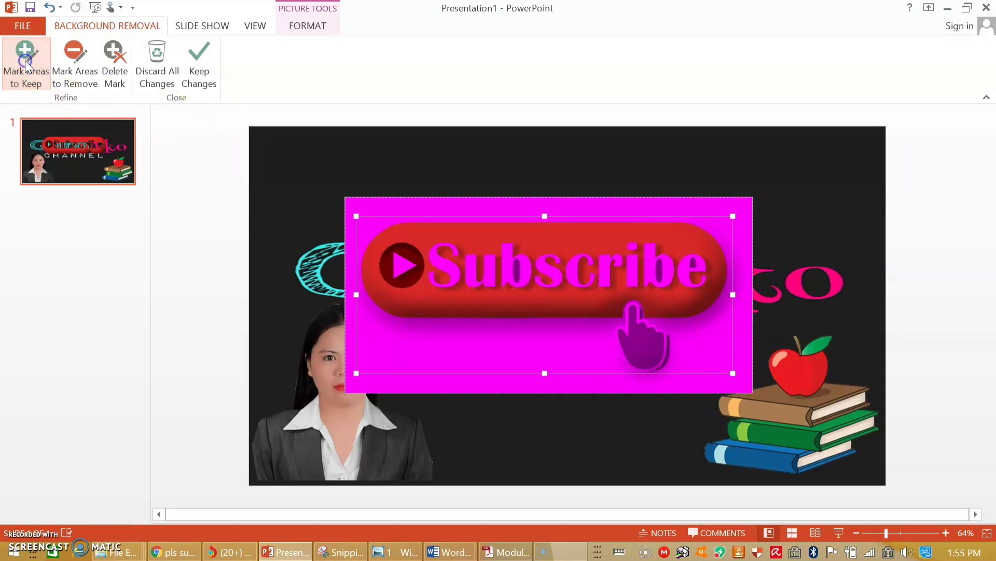
# - Mark the play triangle, every letter of 'Subscribe' and the pointing hand as areas to keep
pyautogui.click(397, 264)
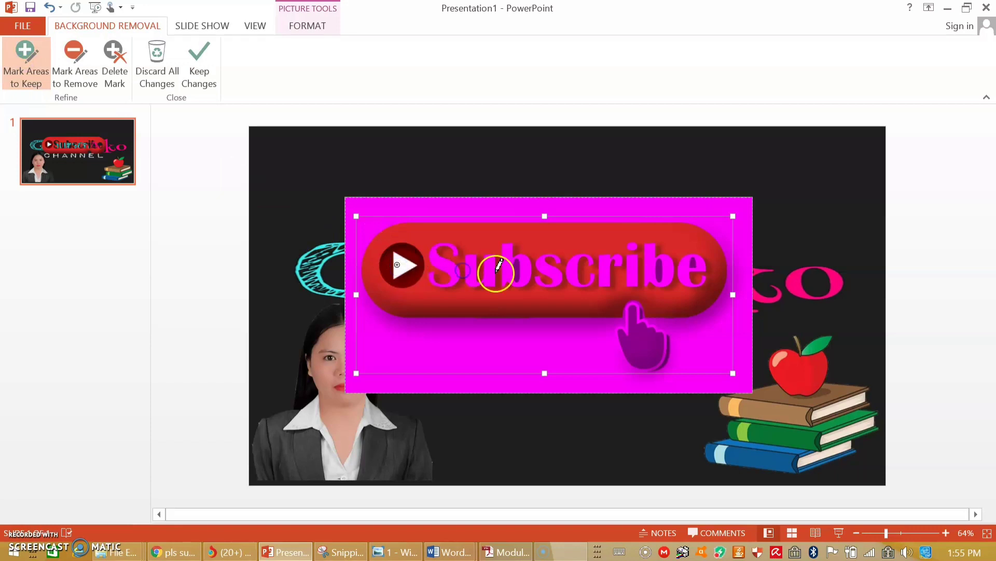
pyautogui.click(462, 270)
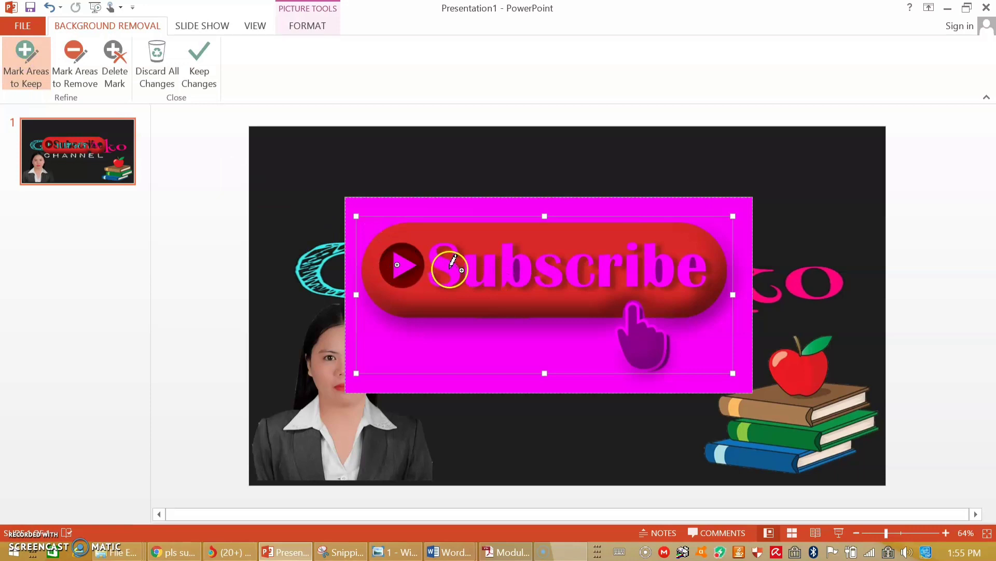
pyautogui.moveTo(451, 266)
pyautogui.mouseDown()
pyautogui.moveTo(596, 264)
pyautogui.moveTo(683, 279)
pyautogui.mouseUp()
pyautogui.moveTo(576, 272); pyautogui.dragTo(419, 280)
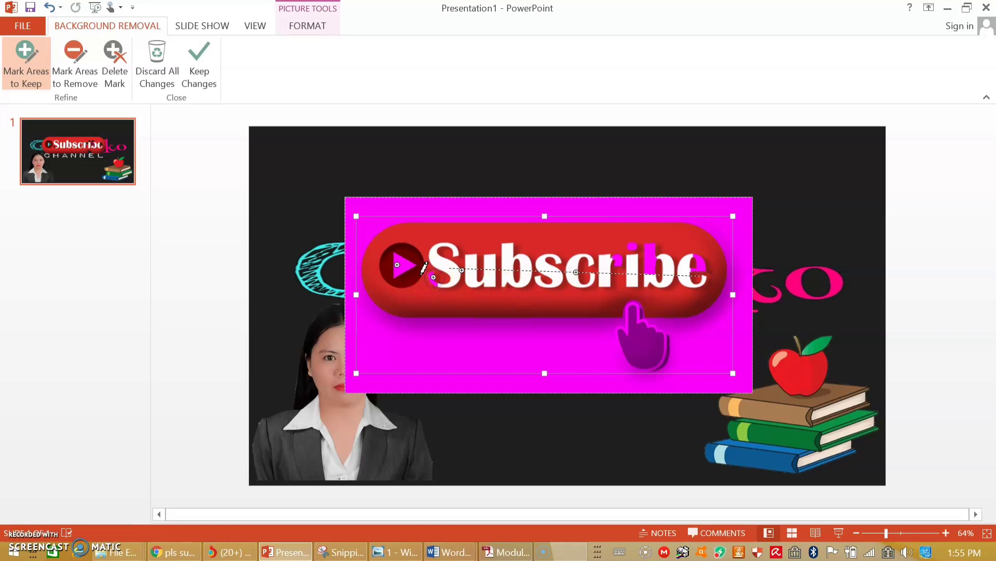
pyautogui.click(407, 270)
pyautogui.moveTo(409, 263); pyautogui.dragTo(433, 271)
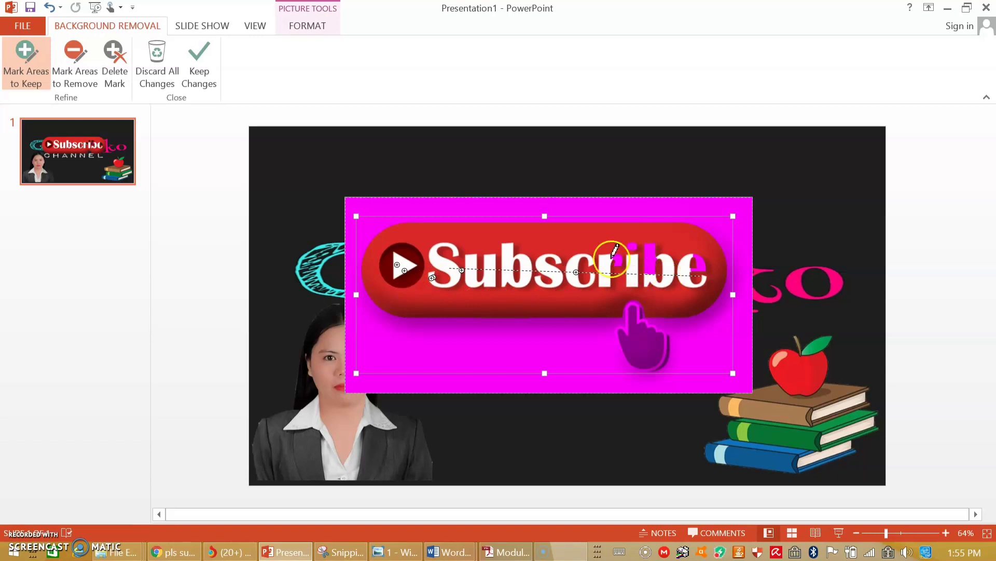
pyautogui.moveTo(611, 252); pyautogui.dragTo(660, 264)
pyautogui.click(700, 264)
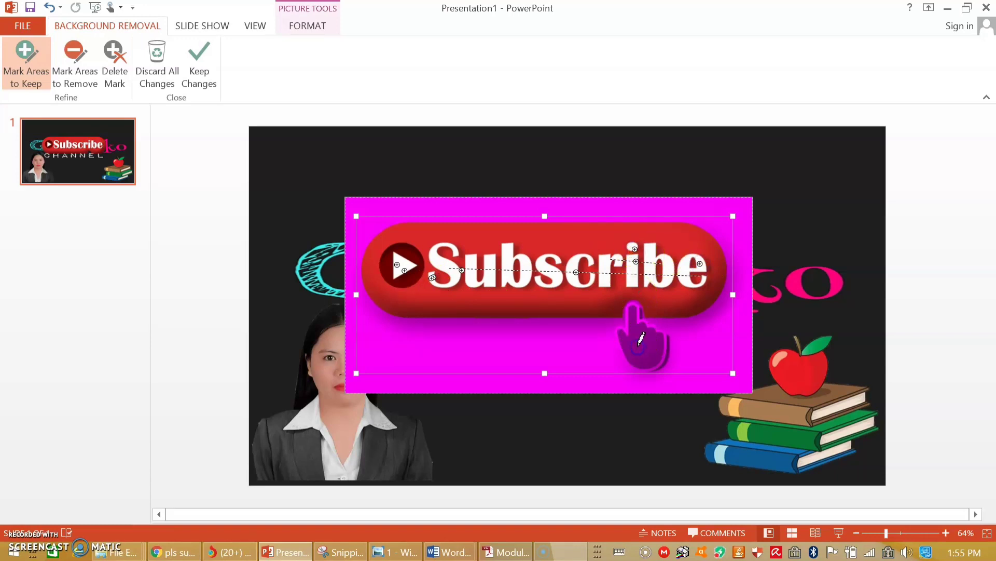
pyautogui.click(638, 345)
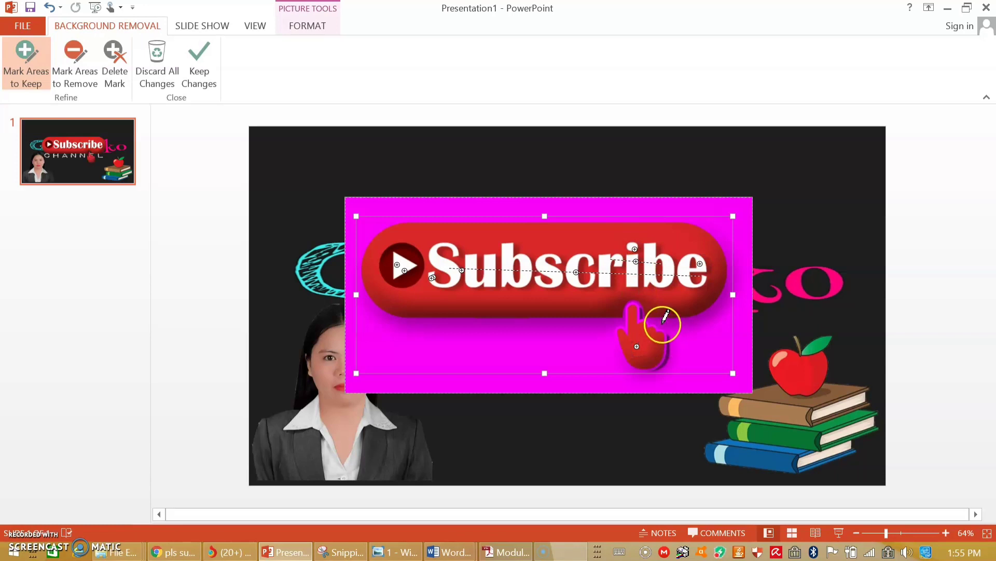
# - Keep the background removal, shrink the button to 2.9" by 6.06" and place it bottom-centre between portrait and books
pyautogui.click(200, 73)
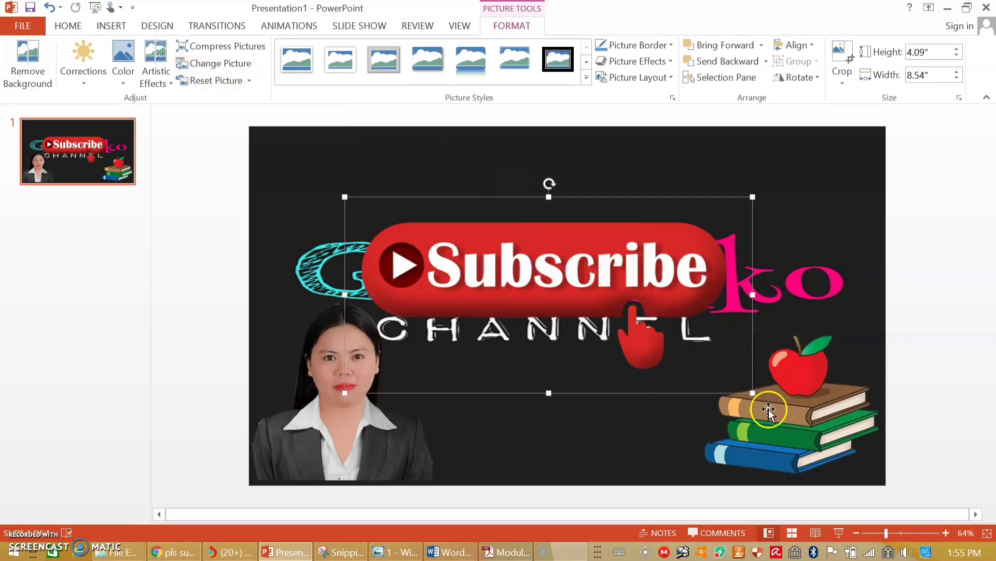
pyautogui.moveTo(755, 391)
pyautogui.mouseDown()
pyautogui.moveTo(661, 319)
pyautogui.moveTo(634, 336)
pyautogui.mouseUp()
pyautogui.moveTo(500, 270); pyautogui.dragTo(585, 432)
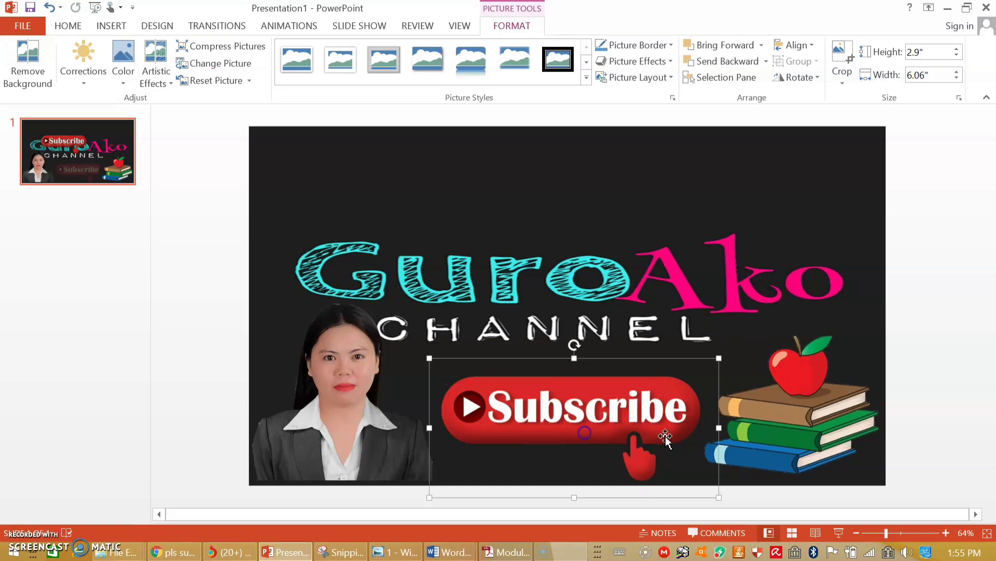
pyautogui.click(919, 343)
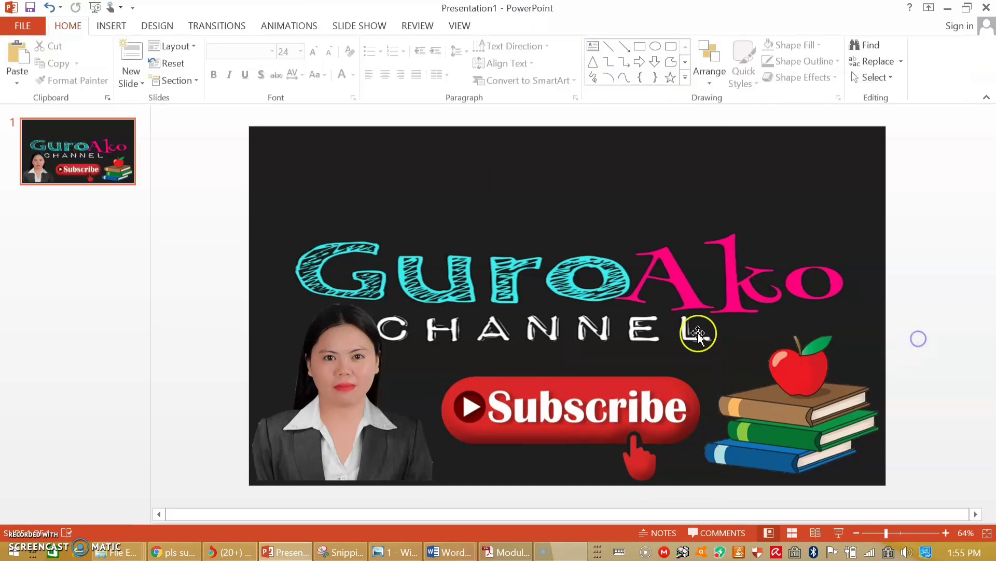